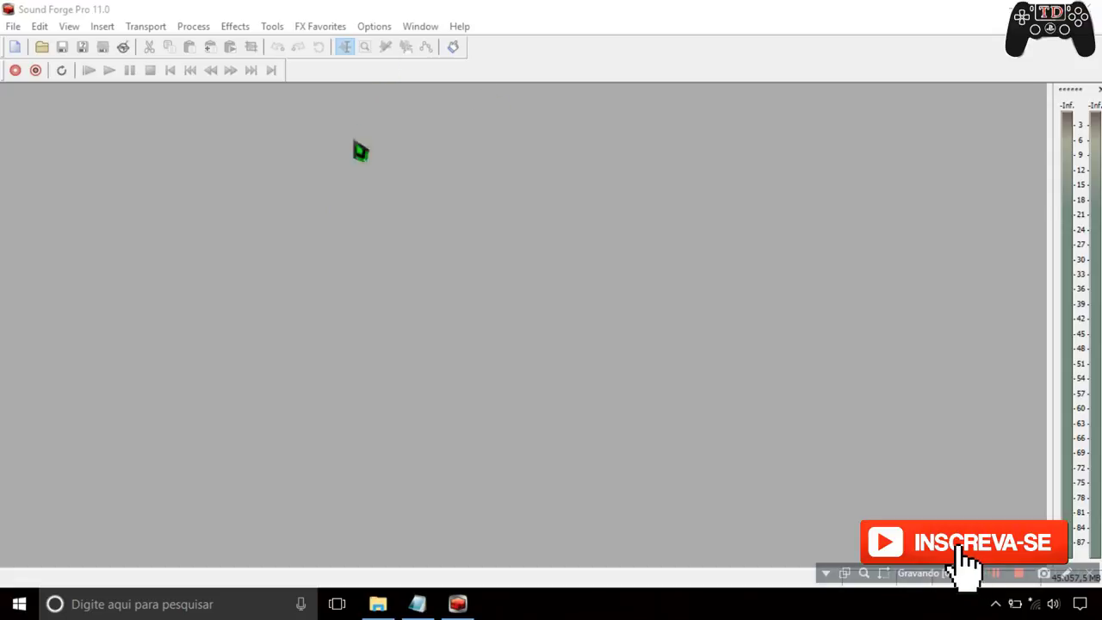
{"action": "left_click", "coordinate": [245, 31]}
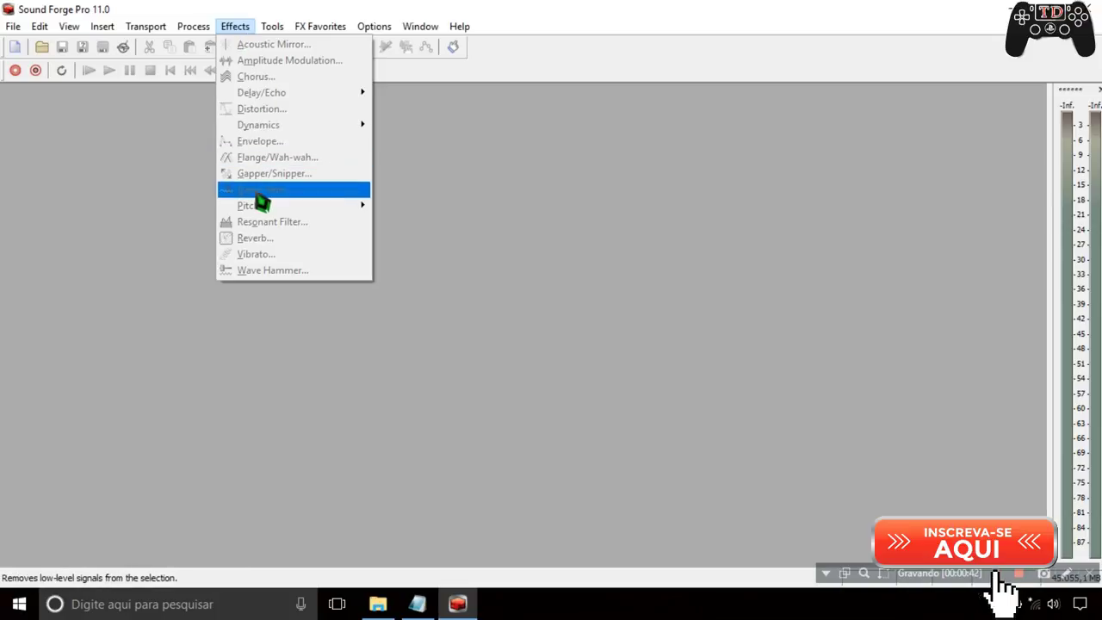
{"action": "left_click", "coordinate": [274, 27]}
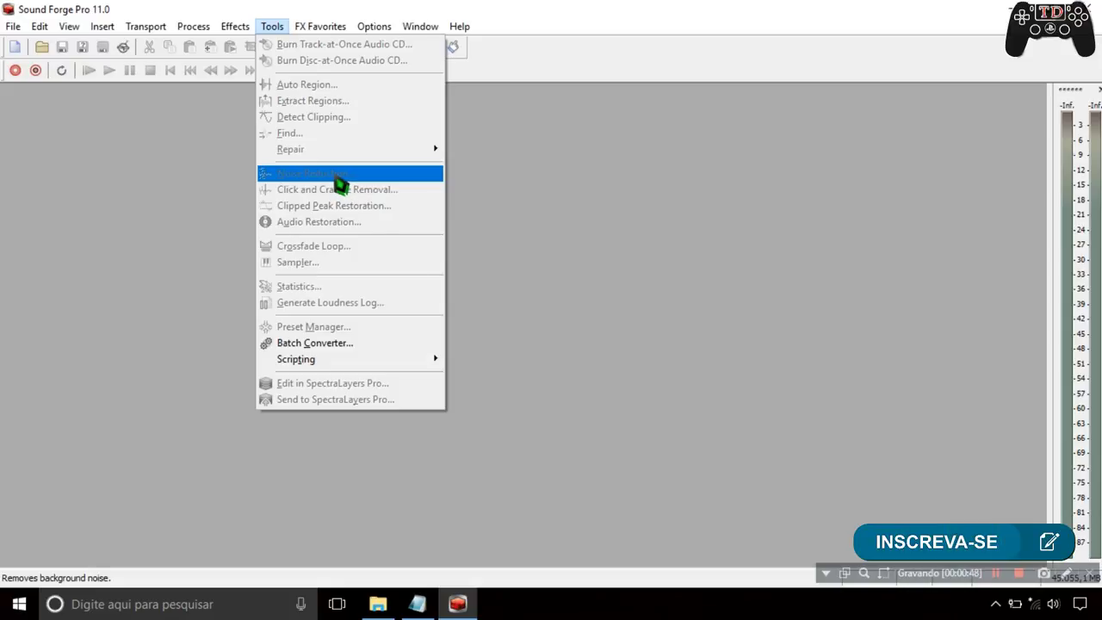
{"action": "left_click", "coordinate": [196, 202]}
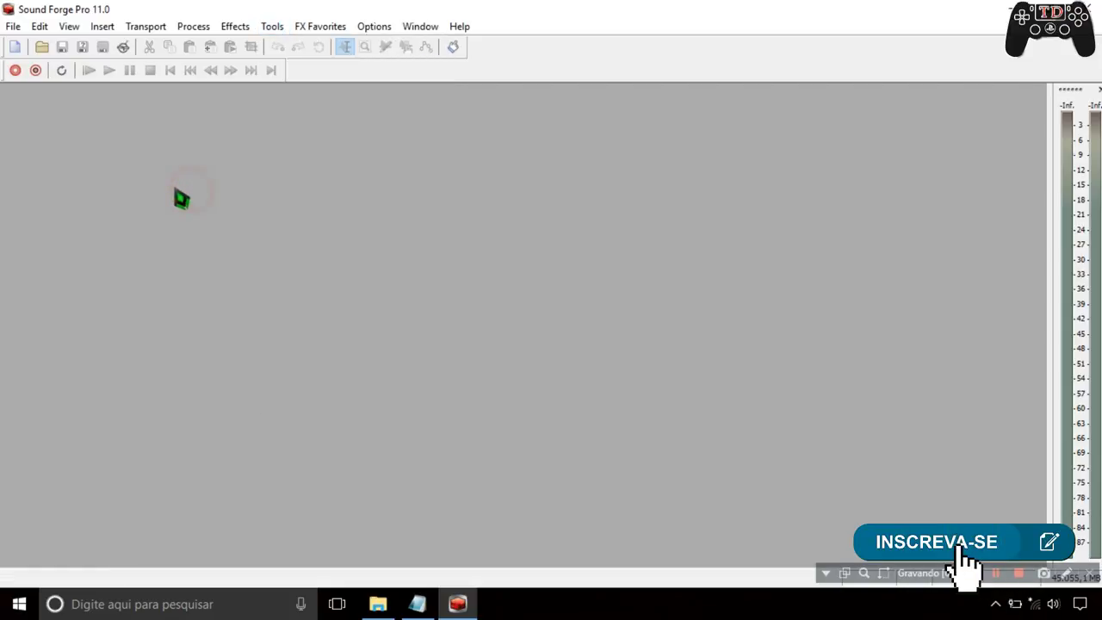
Step: Open the audio file 3.avi.wav from the desktop and play its first few seconds
{"action": "left_click", "coordinate": [42, 48]}
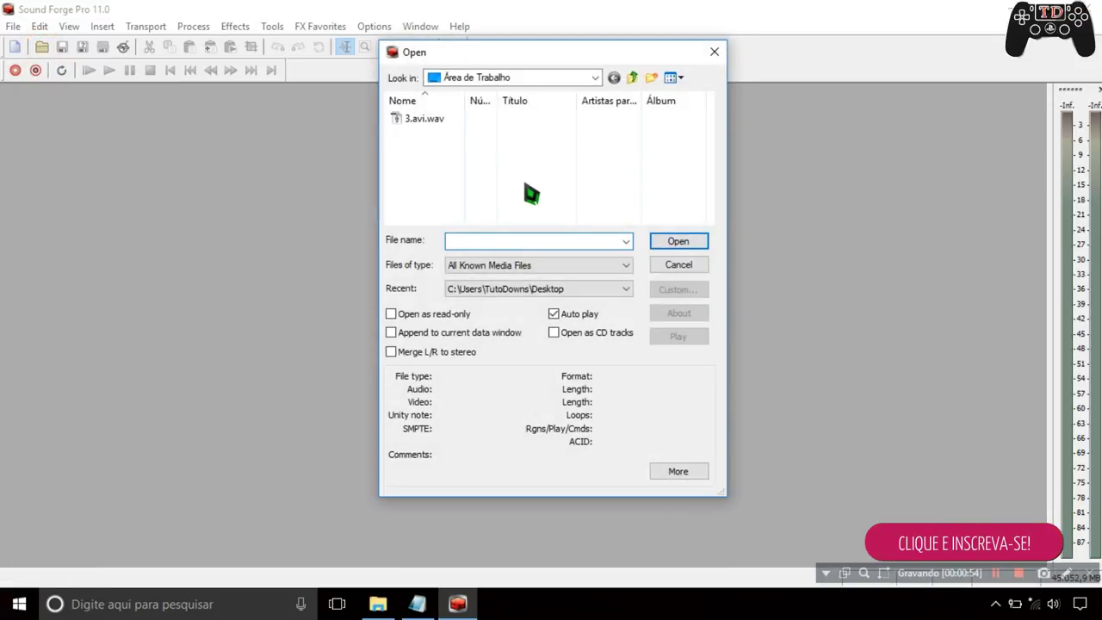
{"action": "double_click", "coordinate": [413, 120]}
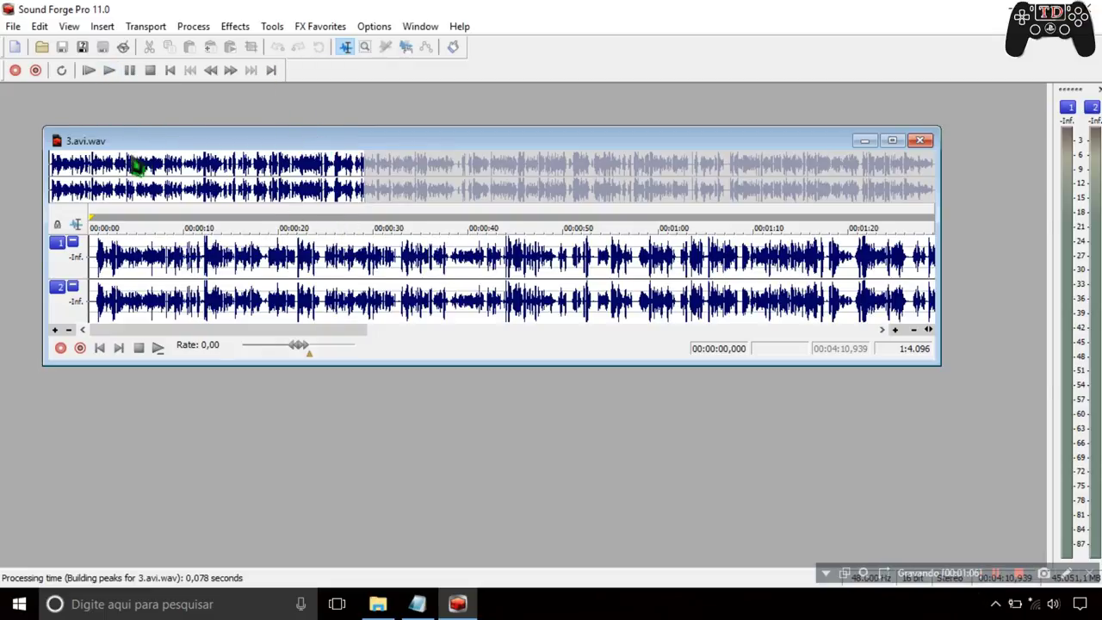
{"action": "left_click", "coordinate": [109, 72]}
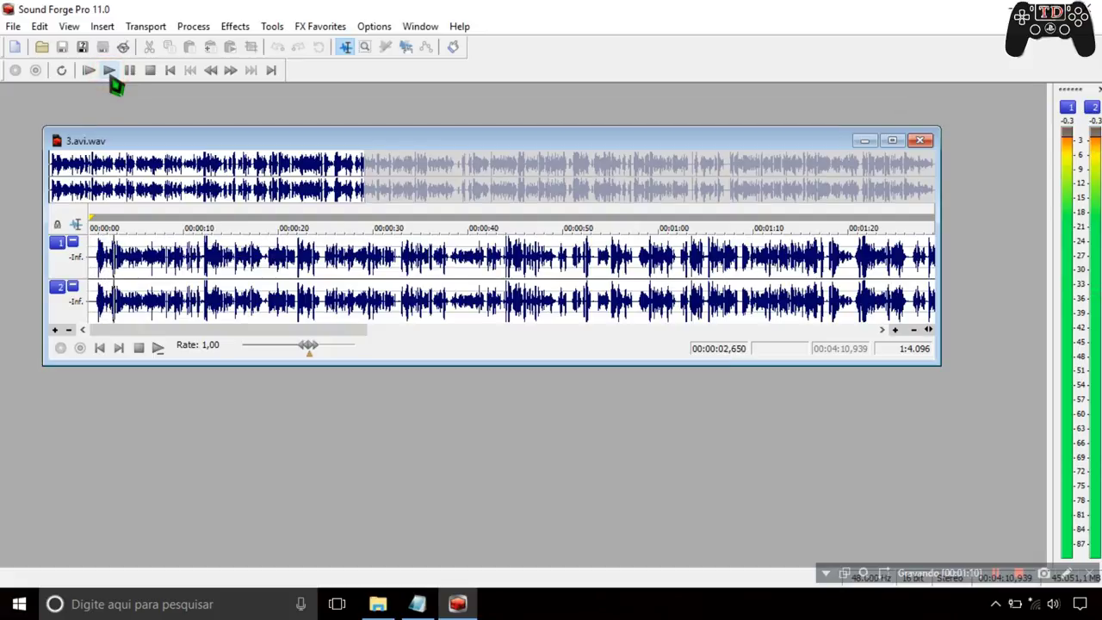
{"action": "left_click", "coordinate": [129, 70]}
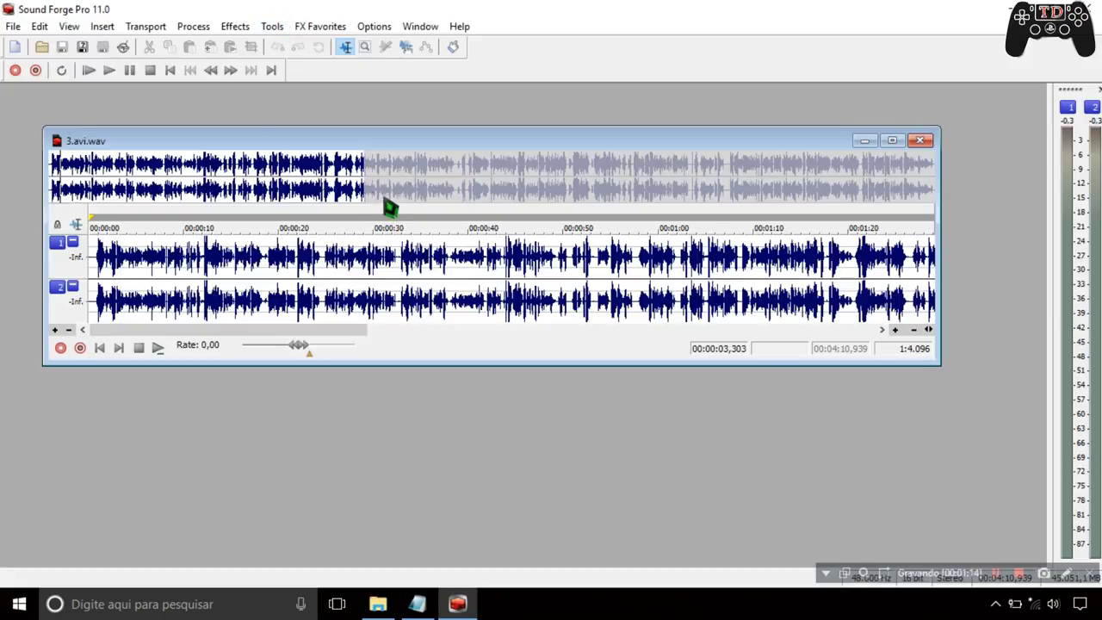
Step: Try Noise Reduction on the audio, previewing noise bias values of 2.9, -9.4 and 10.7 dB, and discard the settings
{"action": "left_click", "coordinate": [272, 27]}
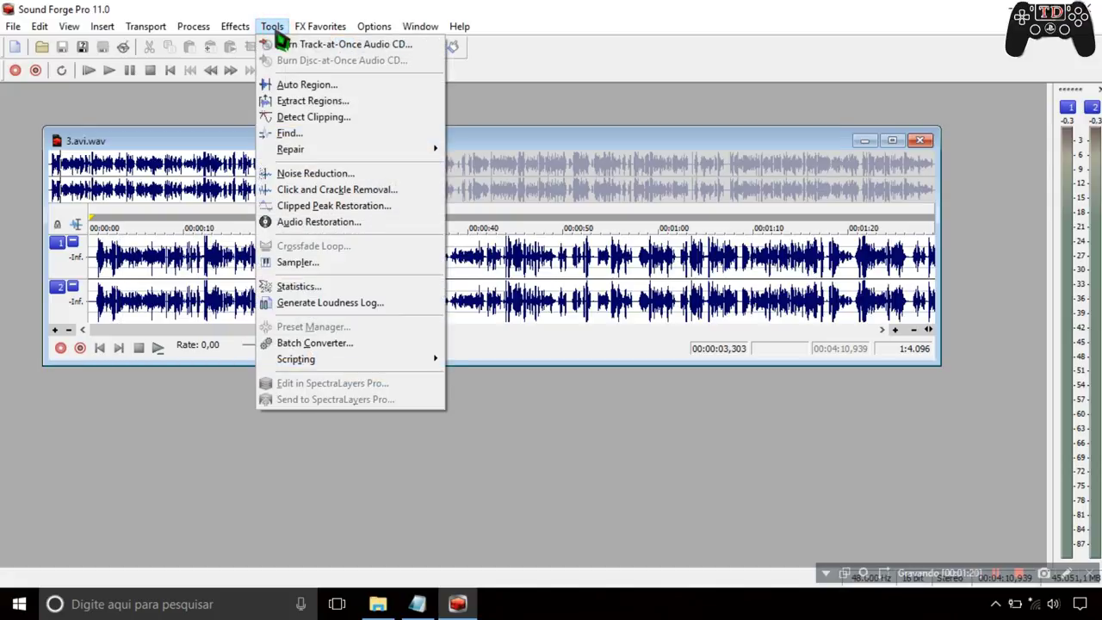
{"action": "left_click", "coordinate": [293, 174]}
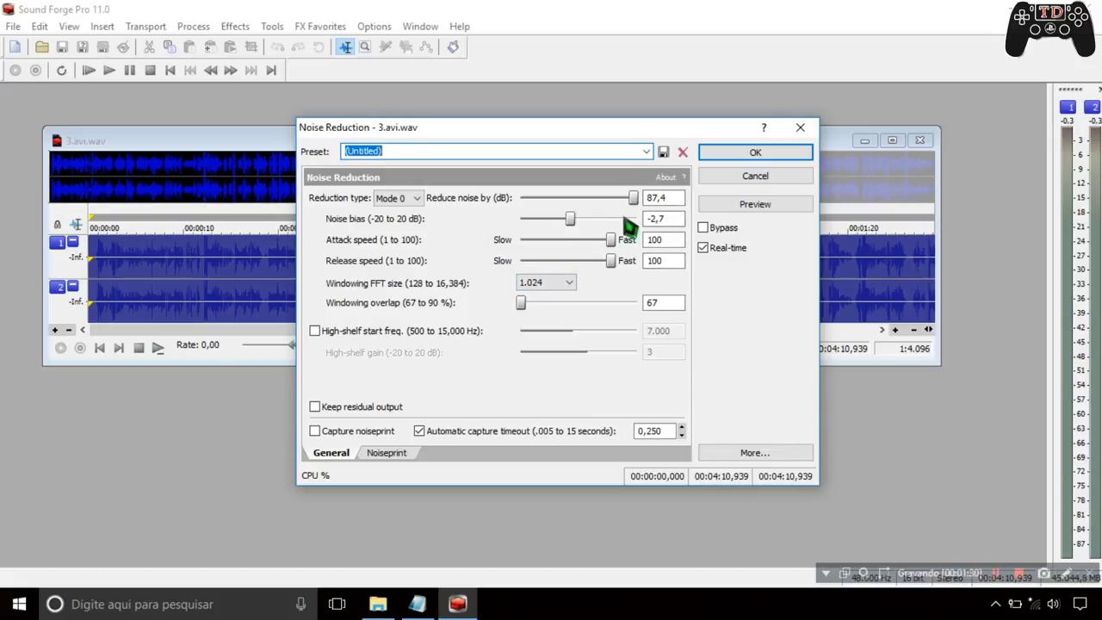
{"action": "left_click_drag", "start_coordinate": [572, 221], "coordinate": [587, 220]}
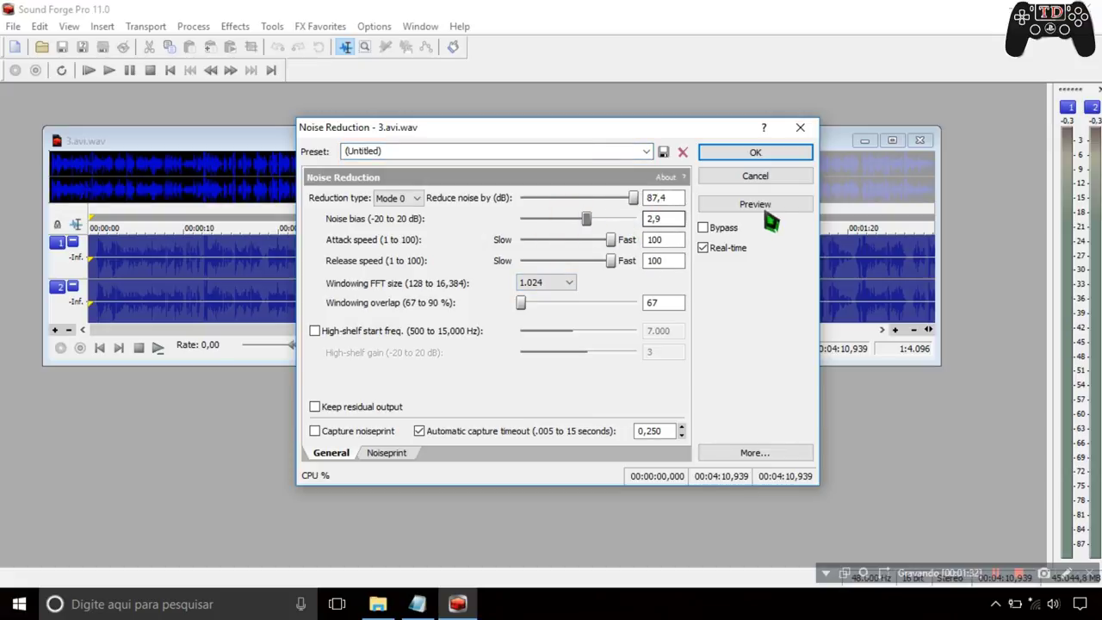
{"action": "left_click", "coordinate": [741, 205]}
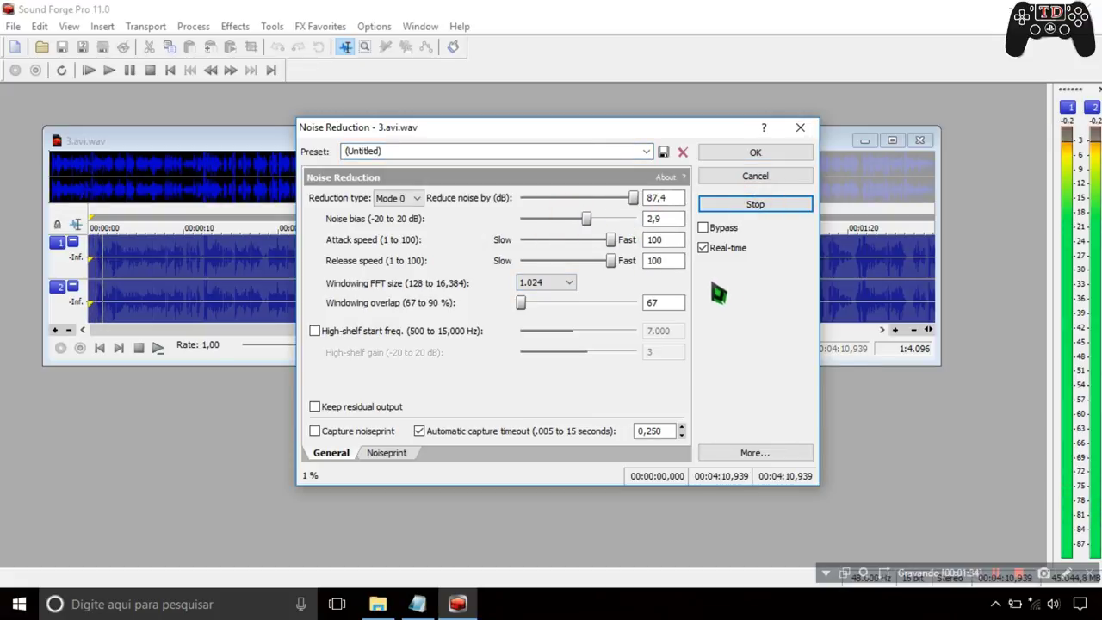
{"action": "left_click", "coordinate": [736, 208]}
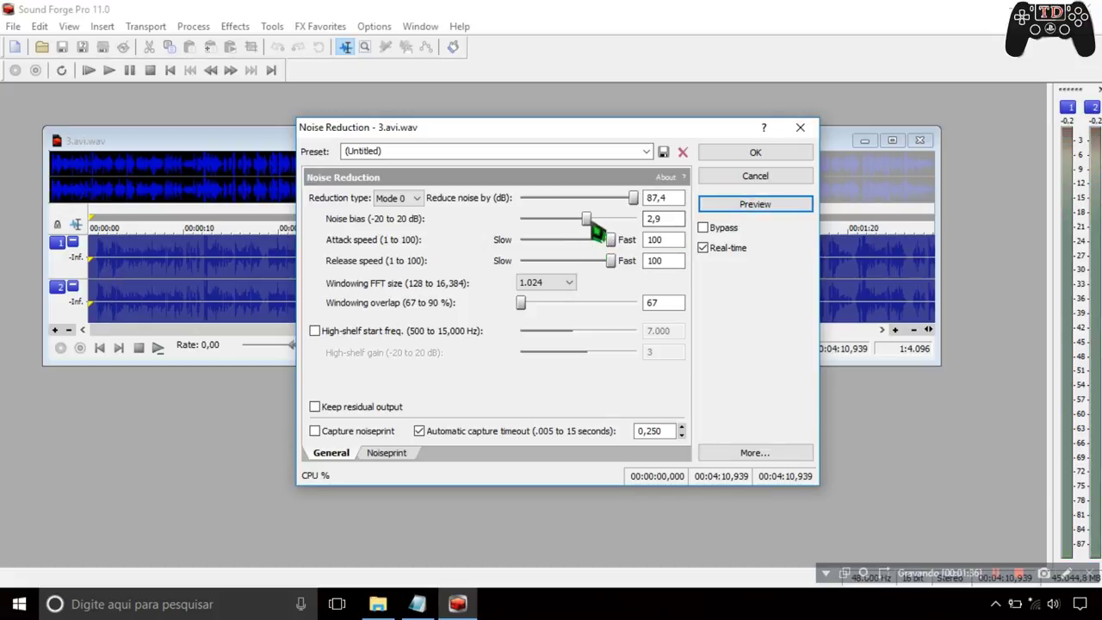
{"action": "left_click_drag", "start_coordinate": [660, 219], "coordinate": [657, 241]}
{"action": "left_click", "coordinate": [730, 209]}
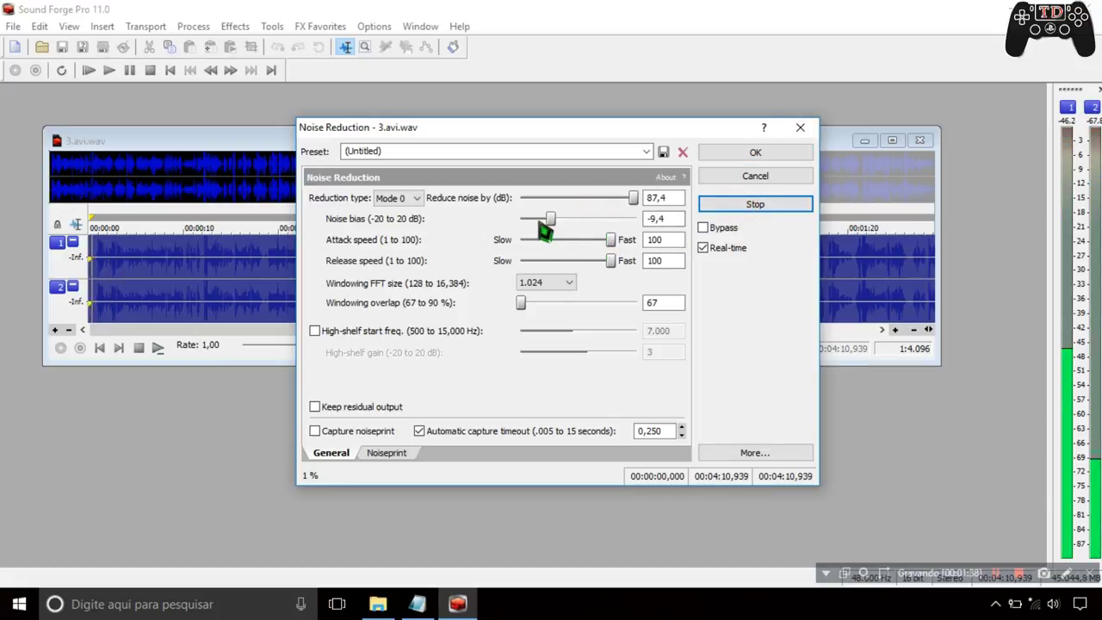
{"action": "left_click_drag", "start_coordinate": [554, 229], "coordinate": [610, 220]}
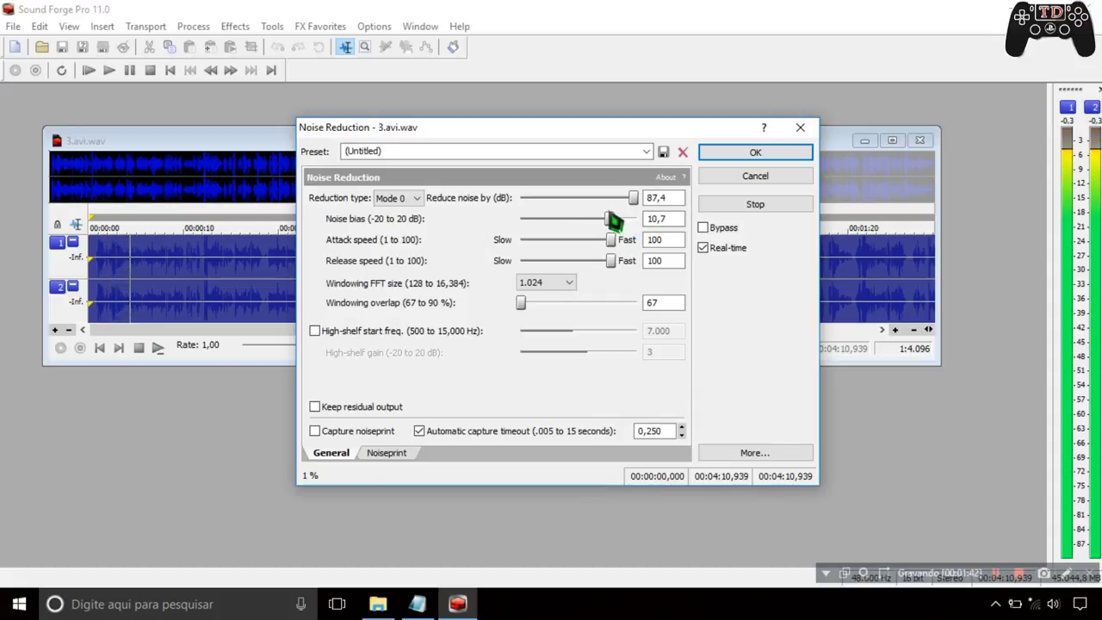
{"action": "left_click", "coordinate": [741, 177]}
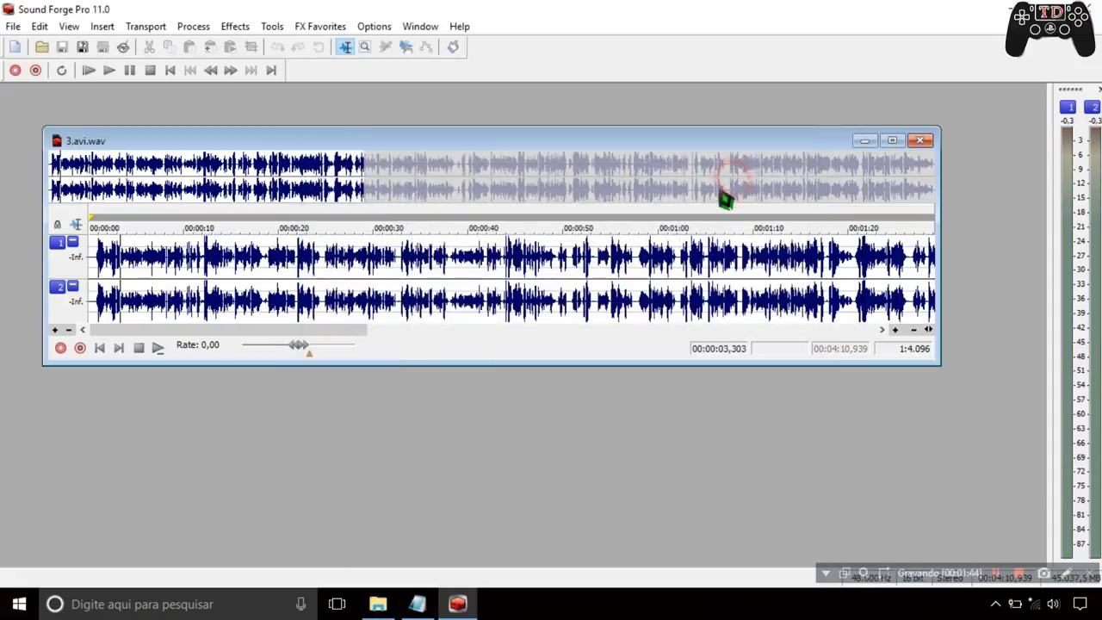
Step: Try a Noise Reduction noise bias of -8.9 dB with a brief preview and discard the settings
{"action": "left_click", "coordinate": [285, 28]}
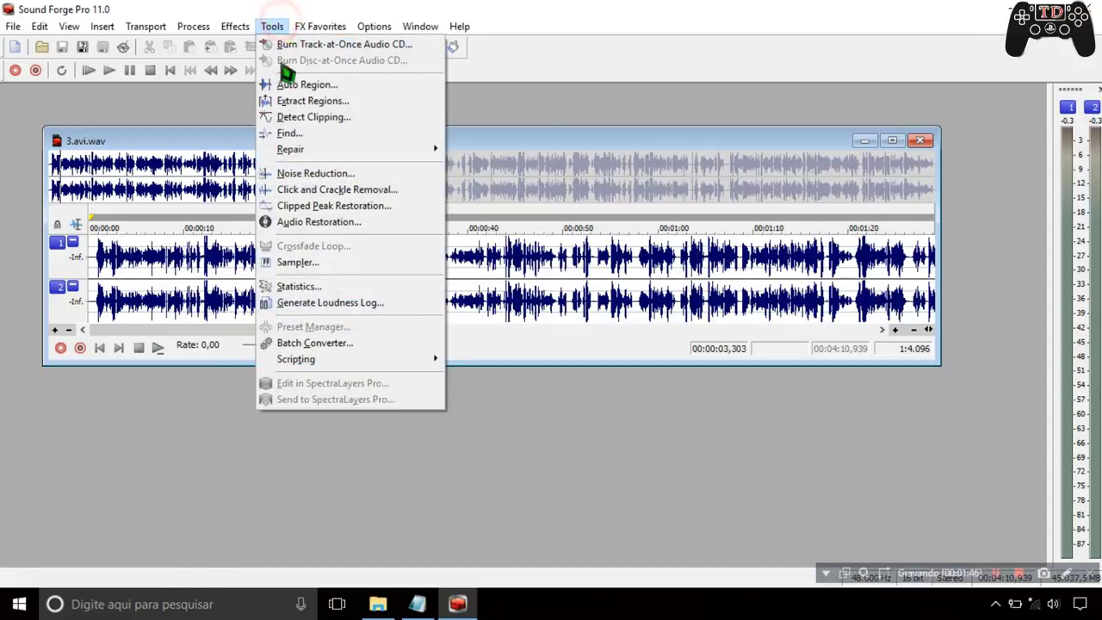
{"action": "left_click", "coordinate": [295, 172]}
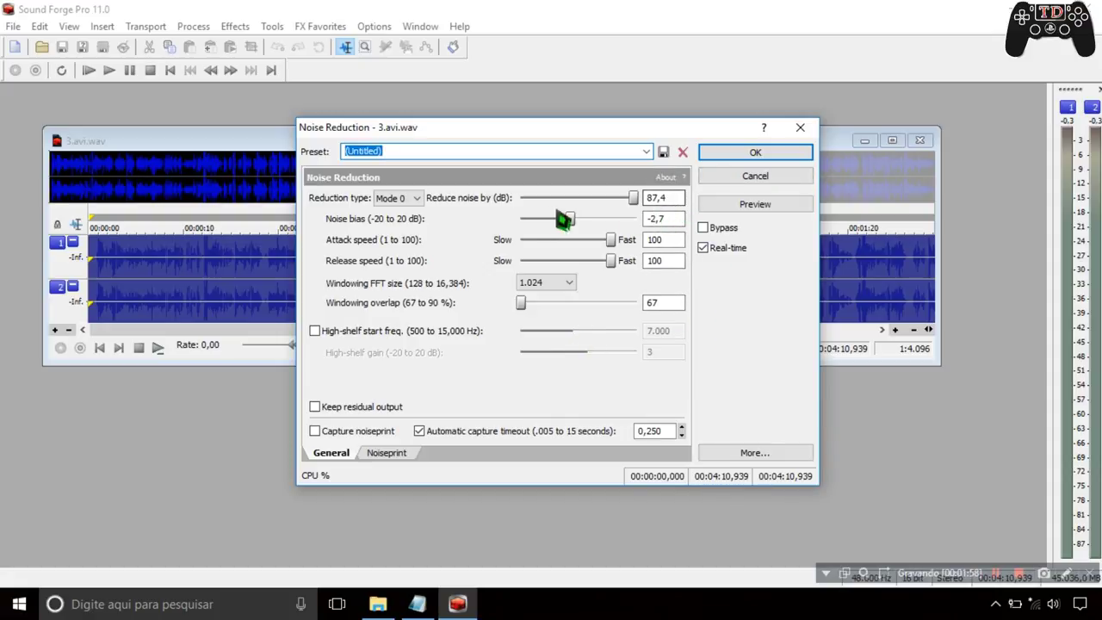
{"action": "left_click", "coordinate": [661, 221]}
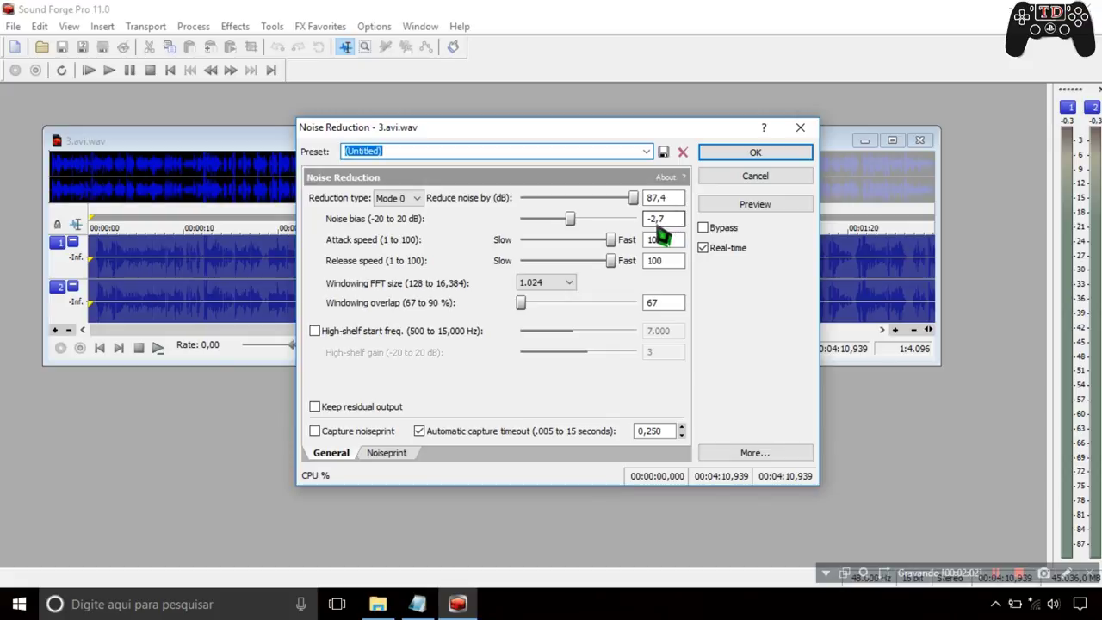
{"action": "left_click", "coordinate": [669, 240]}
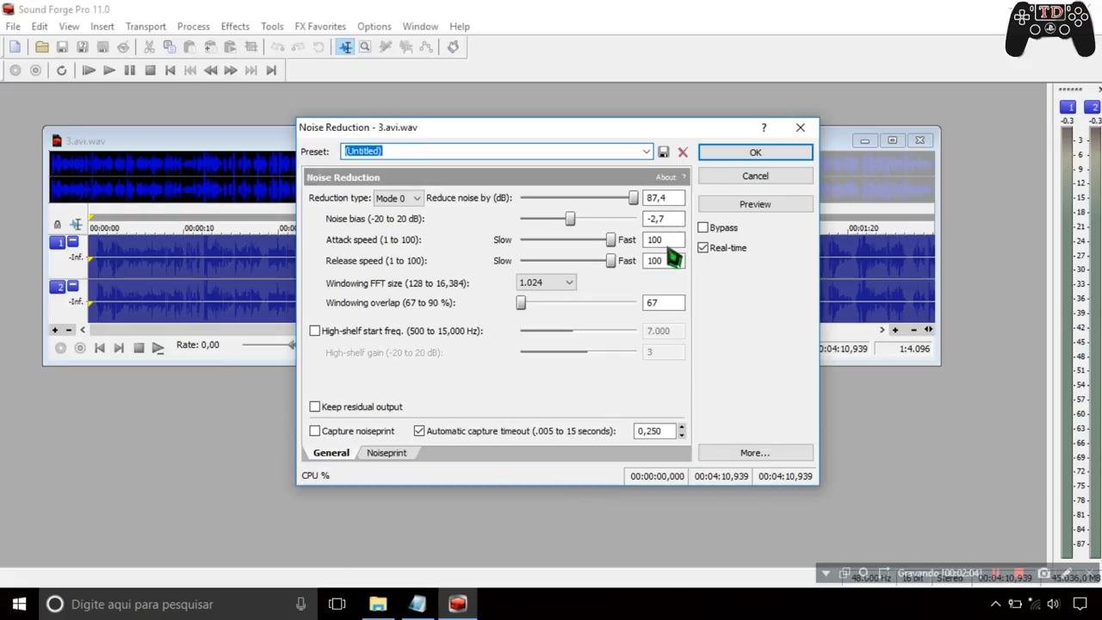
{"action": "left_click", "coordinate": [613, 246]}
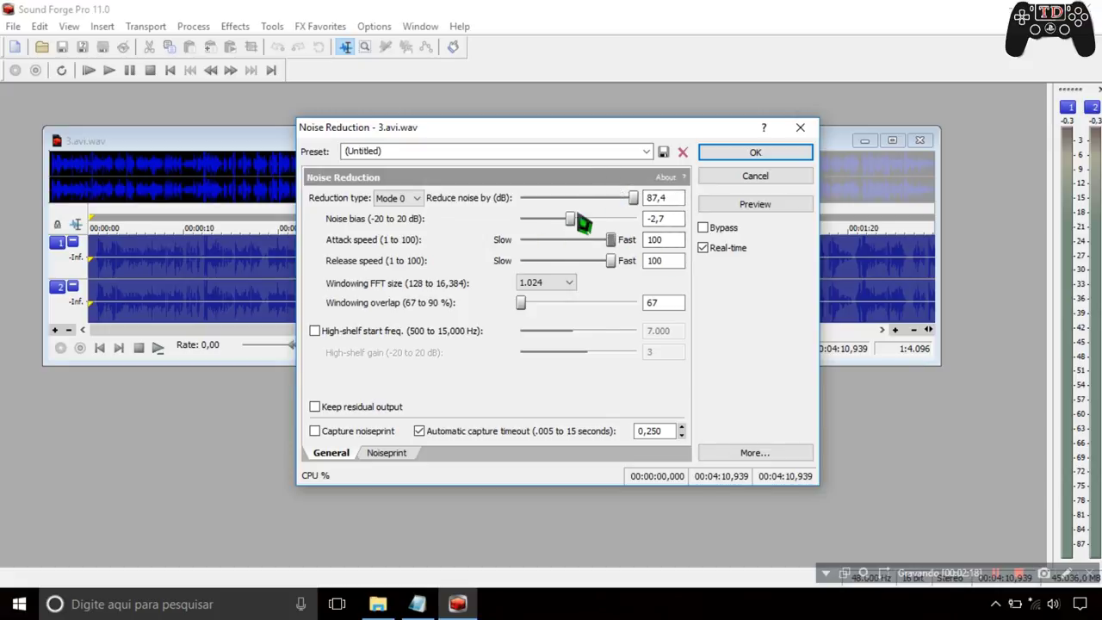
{"action": "left_click_drag", "start_coordinate": [569, 220], "coordinate": [552, 219]}
{"action": "left_click", "coordinate": [774, 205]}
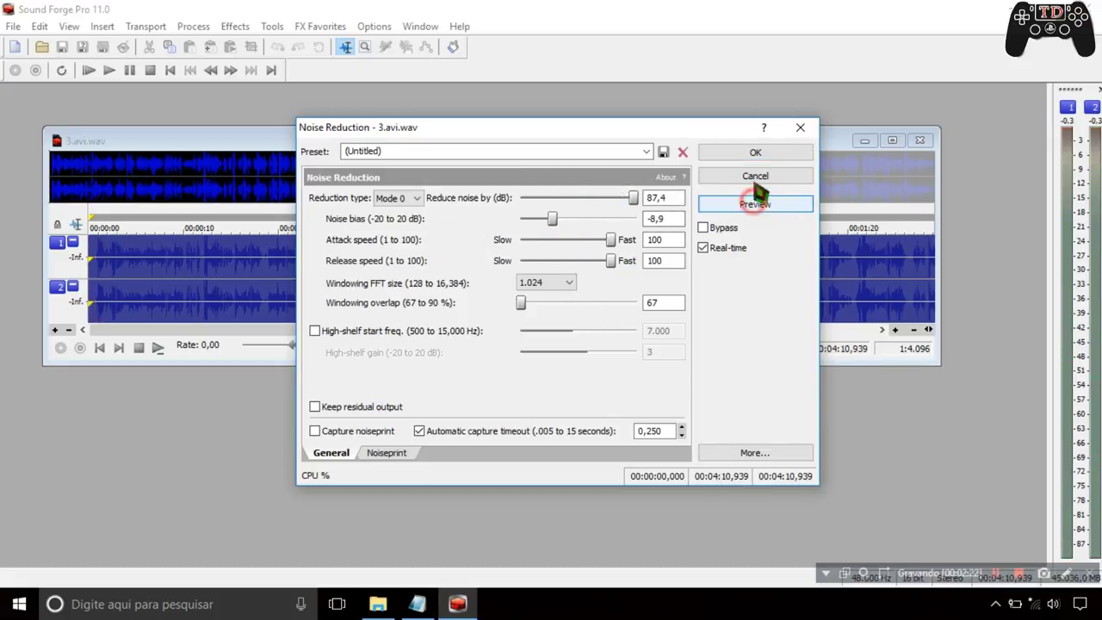
{"action": "left_click", "coordinate": [753, 176]}
Step: Save the default-loaded Noise Reduction settings as the preset TutoDowns and apply that preset to the whole file
{"action": "left_click", "coordinate": [272, 25]}
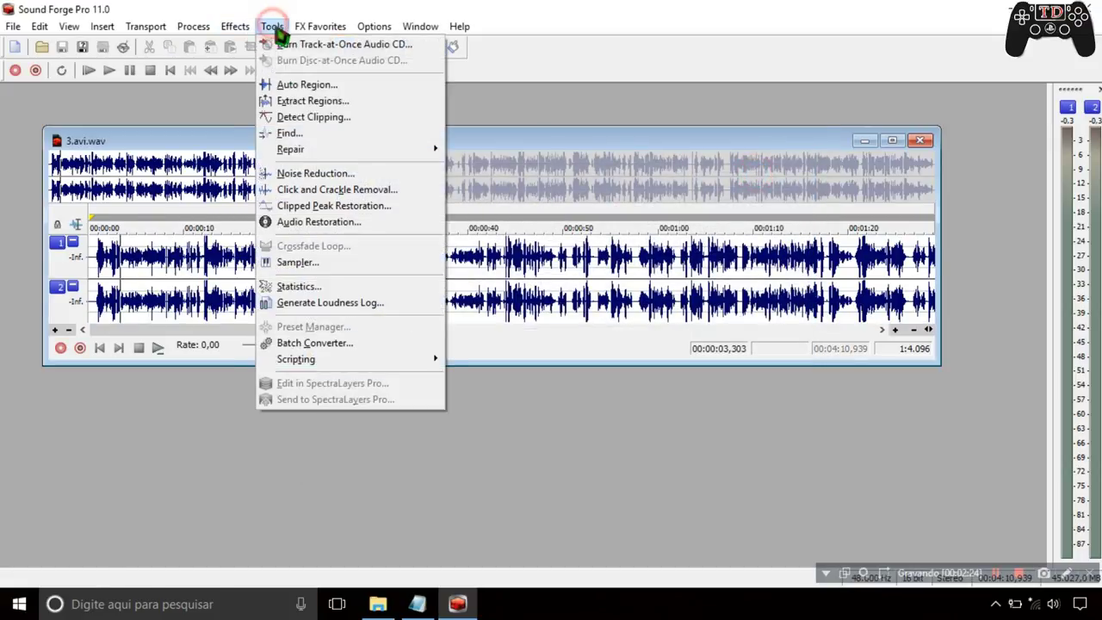
{"action": "left_click", "coordinate": [295, 175]}
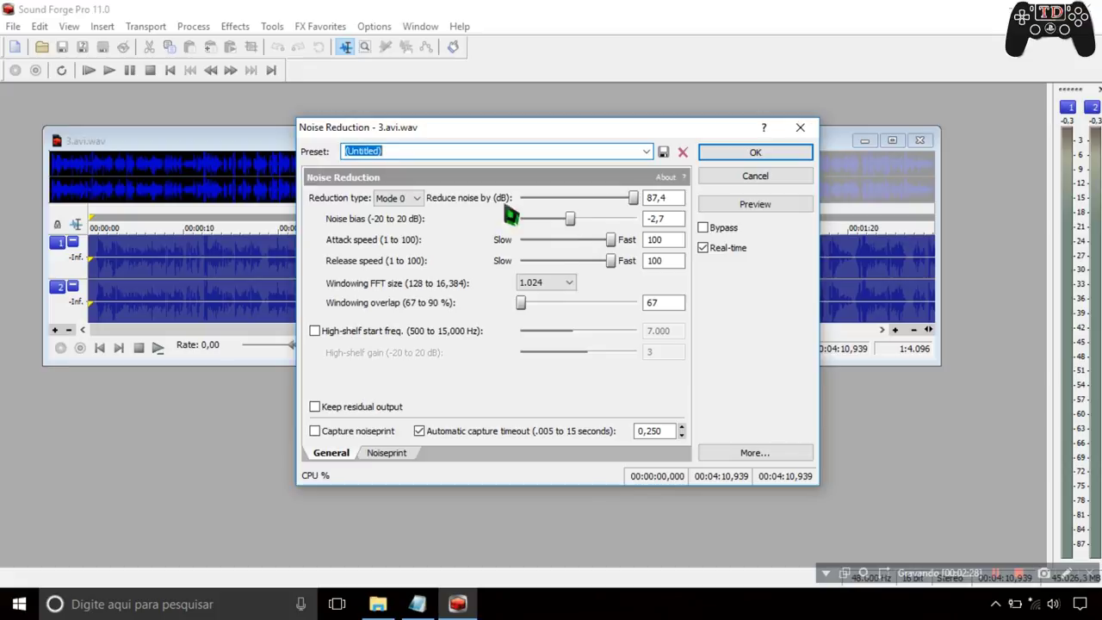
{"action": "left_click", "coordinate": [401, 151]}
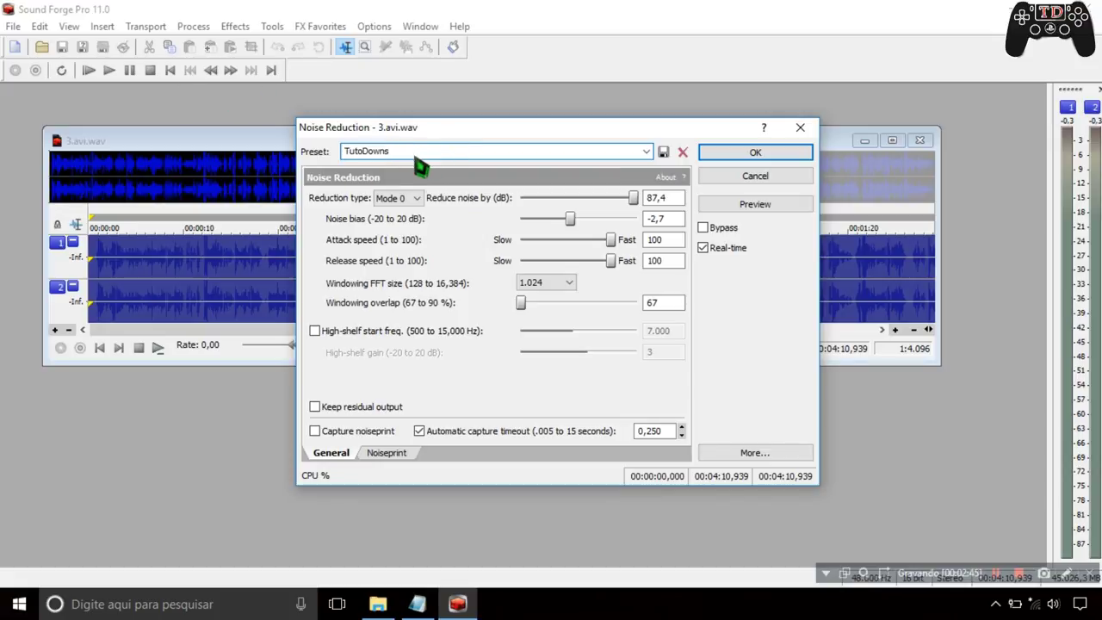
{"action": "left_click", "coordinate": [664, 153]}
{"action": "left_click", "coordinate": [646, 151]}
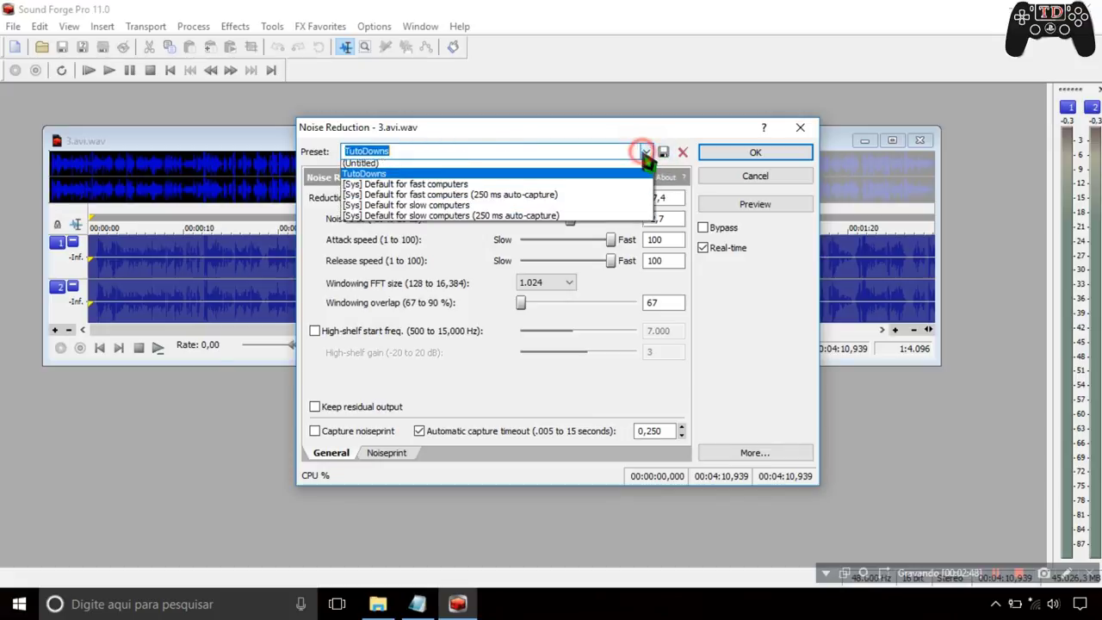
{"action": "left_click", "coordinate": [405, 177]}
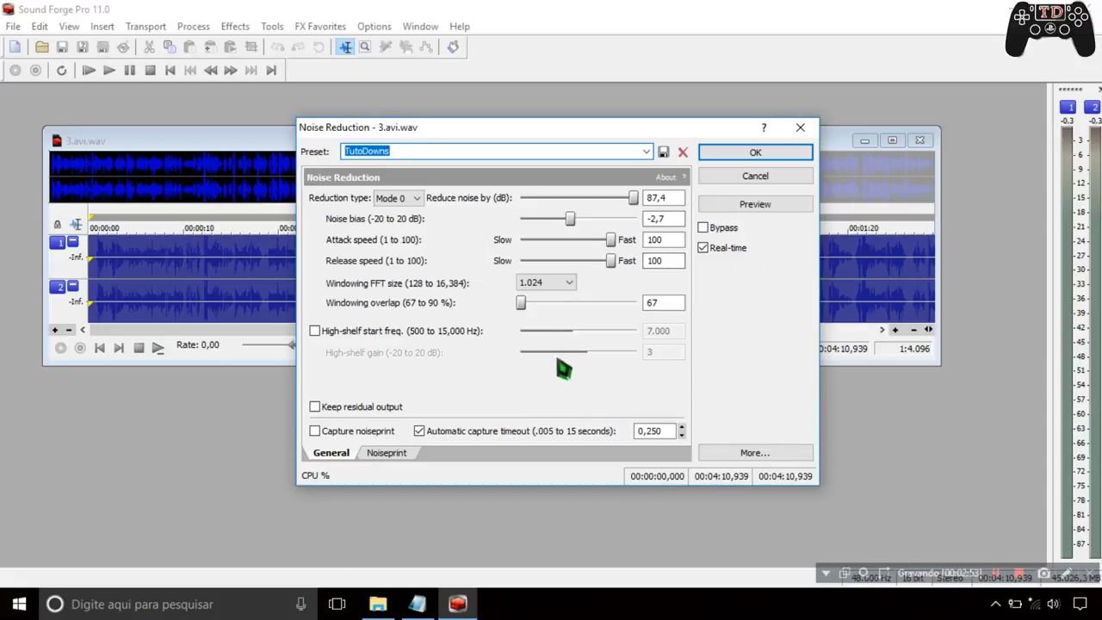
{"action": "left_click", "coordinate": [755, 152]}
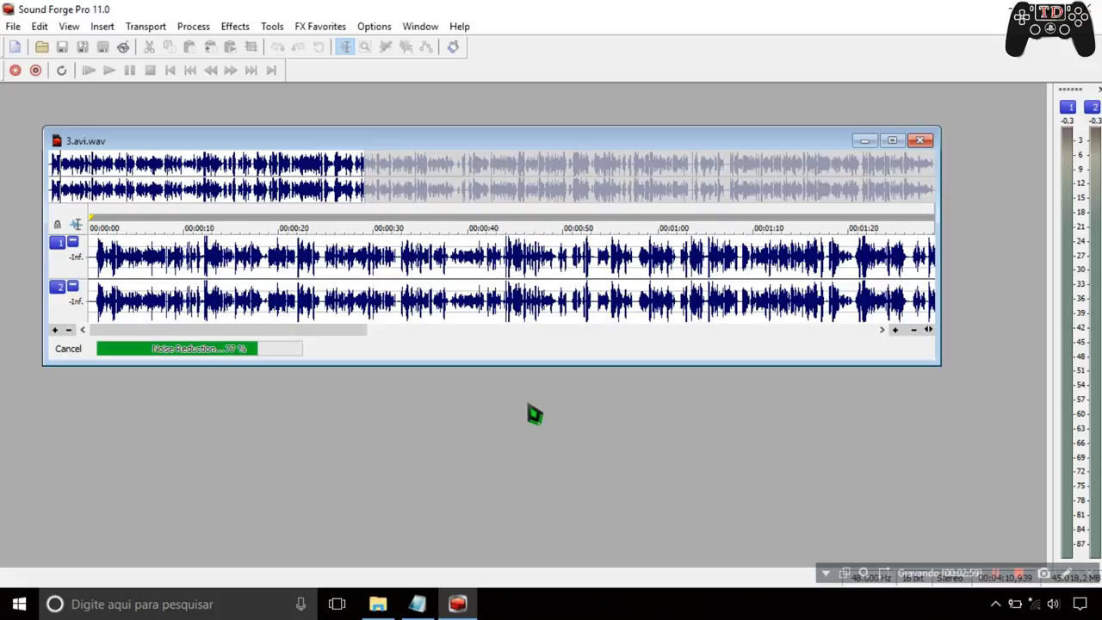
Step: Play back the noise-reduced audio, restart it from the beginning, and pause after a few seconds
{"action": "left_click", "coordinate": [109, 71]}
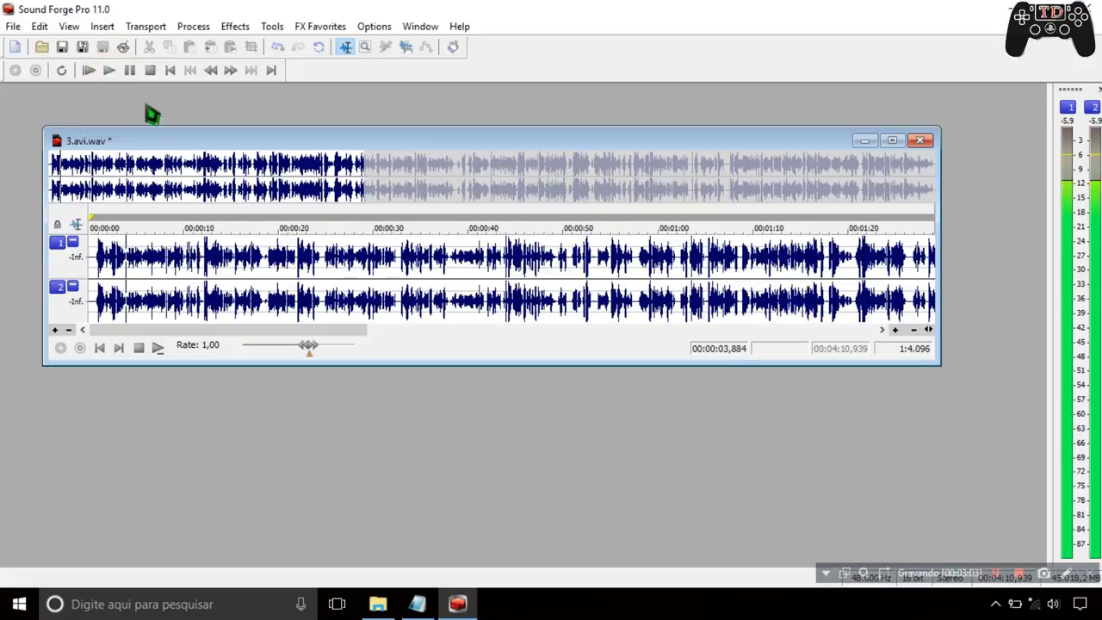
{"action": "left_click", "coordinate": [90, 73]}
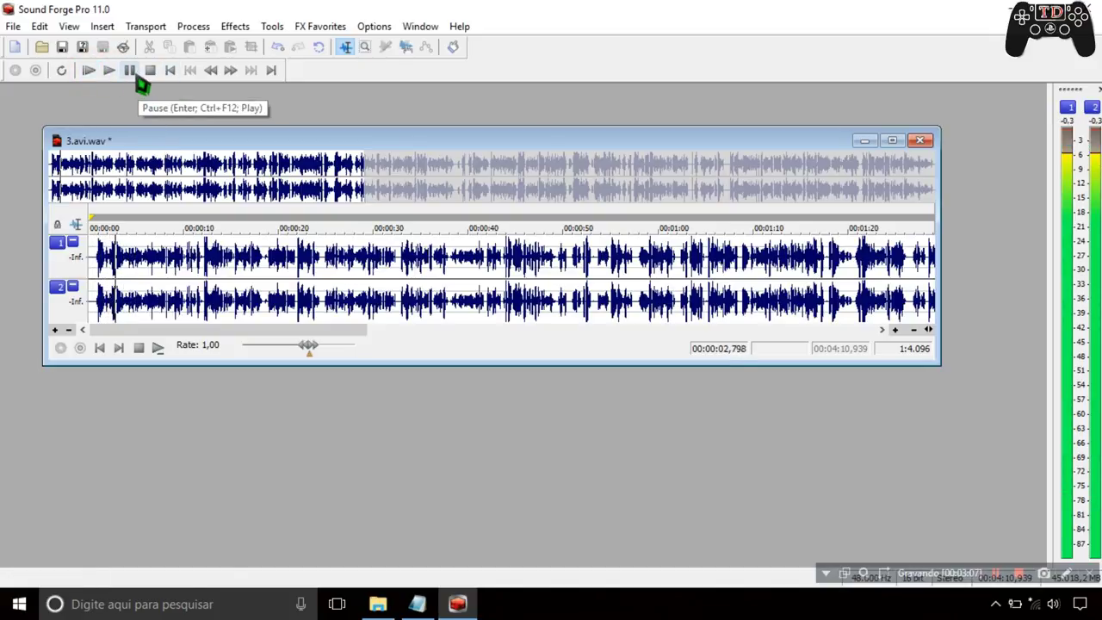
{"action": "left_click", "coordinate": [132, 74]}
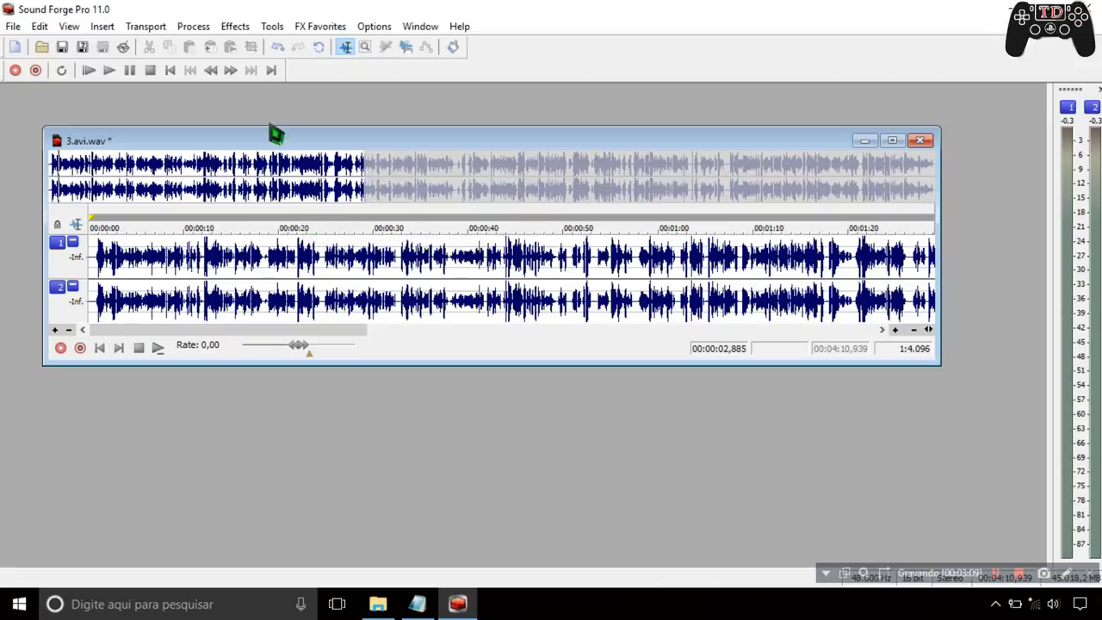
Step: Set up a Noise Gate for 3.avi.wav with a -28.5 dB threshold level, 1 ms attack time and 400 ms release time
{"action": "left_click", "coordinate": [236, 28]}
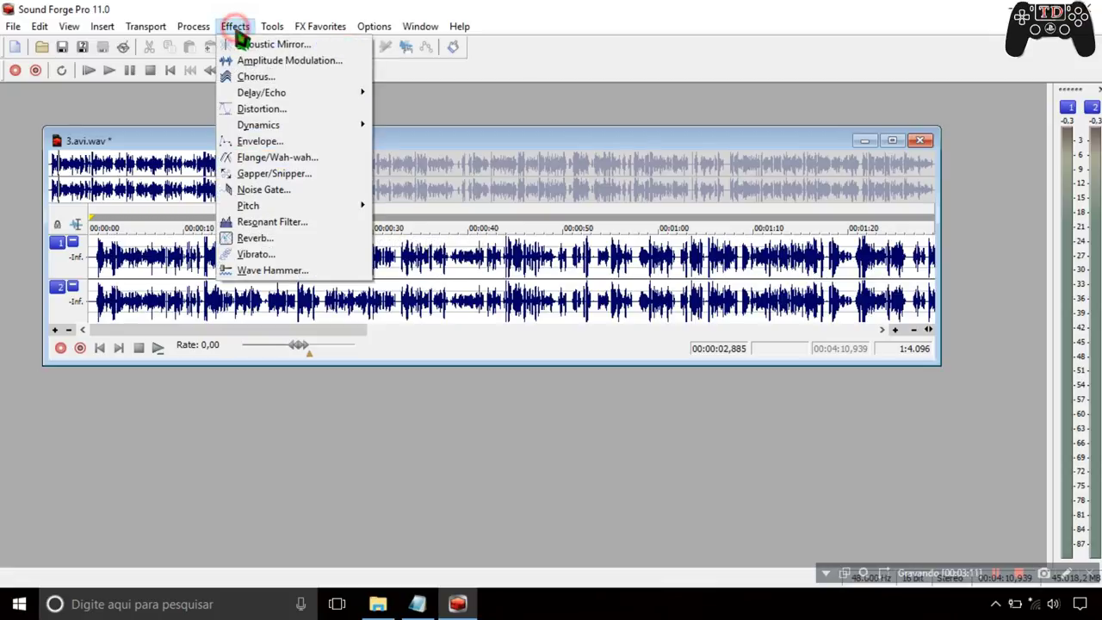
{"action": "left_click", "coordinate": [274, 191]}
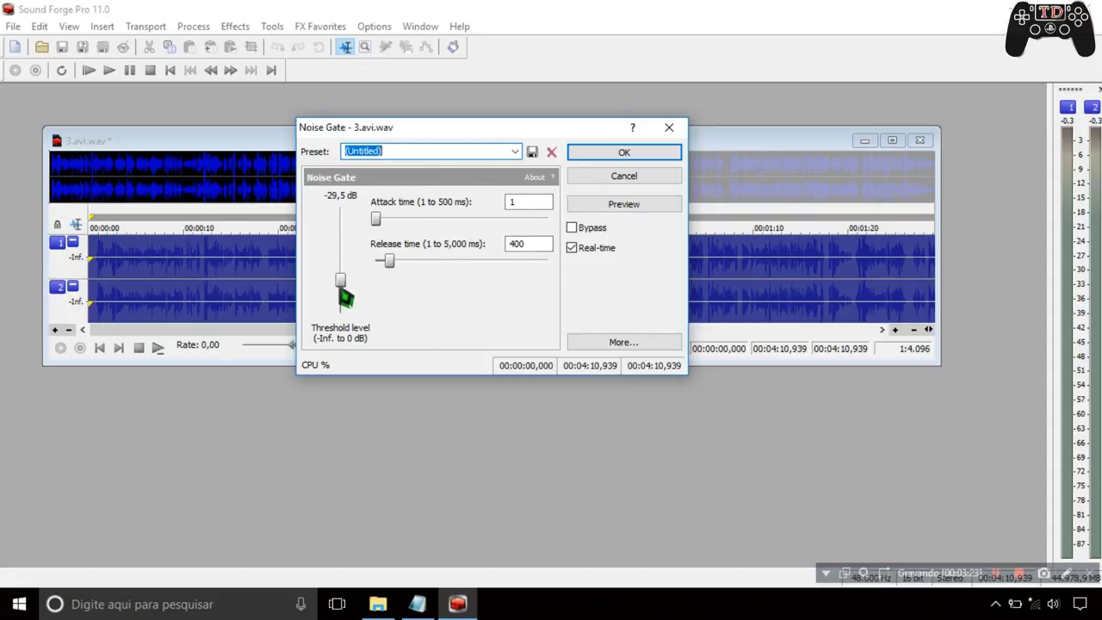
{"action": "left_click_drag", "start_coordinate": [342, 293], "coordinate": [342, 285]}
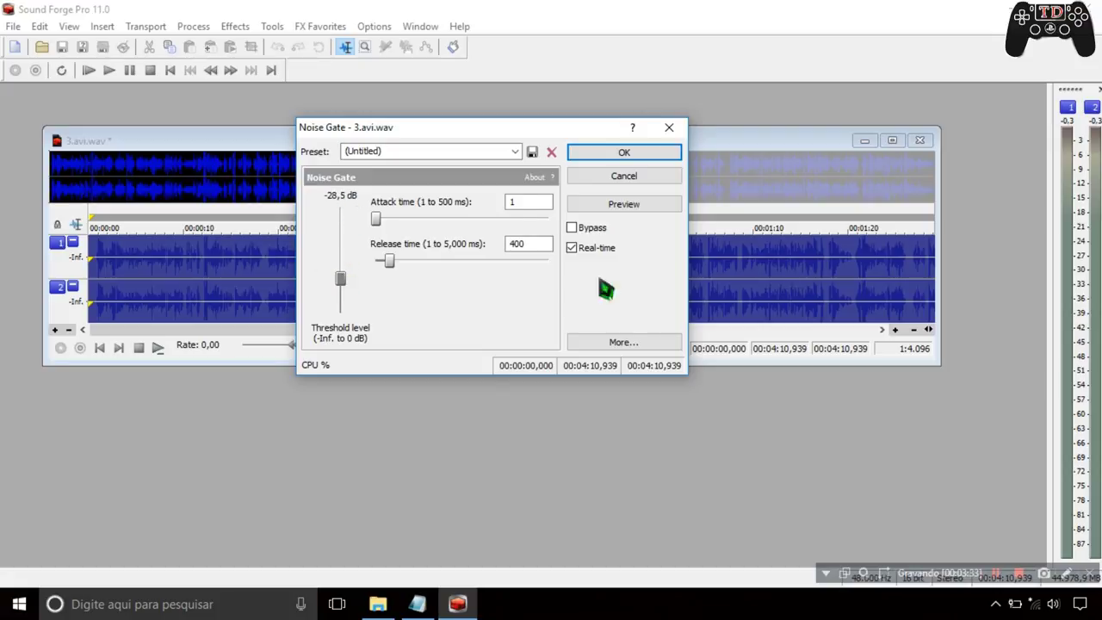
{"action": "double_click", "coordinate": [516, 204]}
{"action": "double_click", "coordinate": [527, 248]}
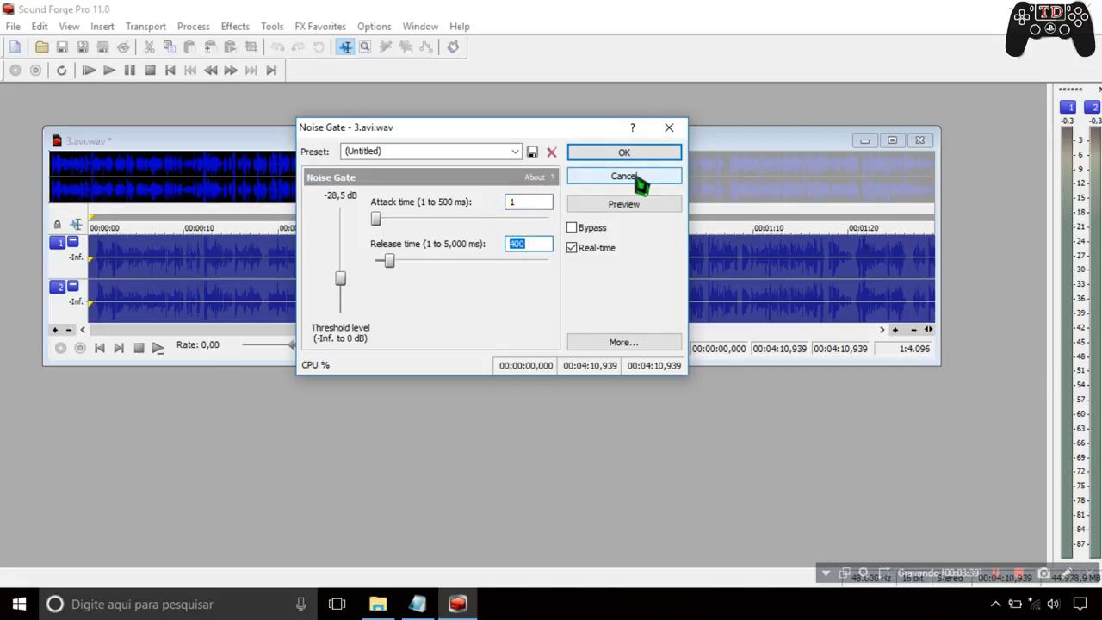
Step: Save the Noise Gate settings as the preset TutoDowns and apply the gate to the whole file
{"action": "left_click", "coordinate": [409, 151]}
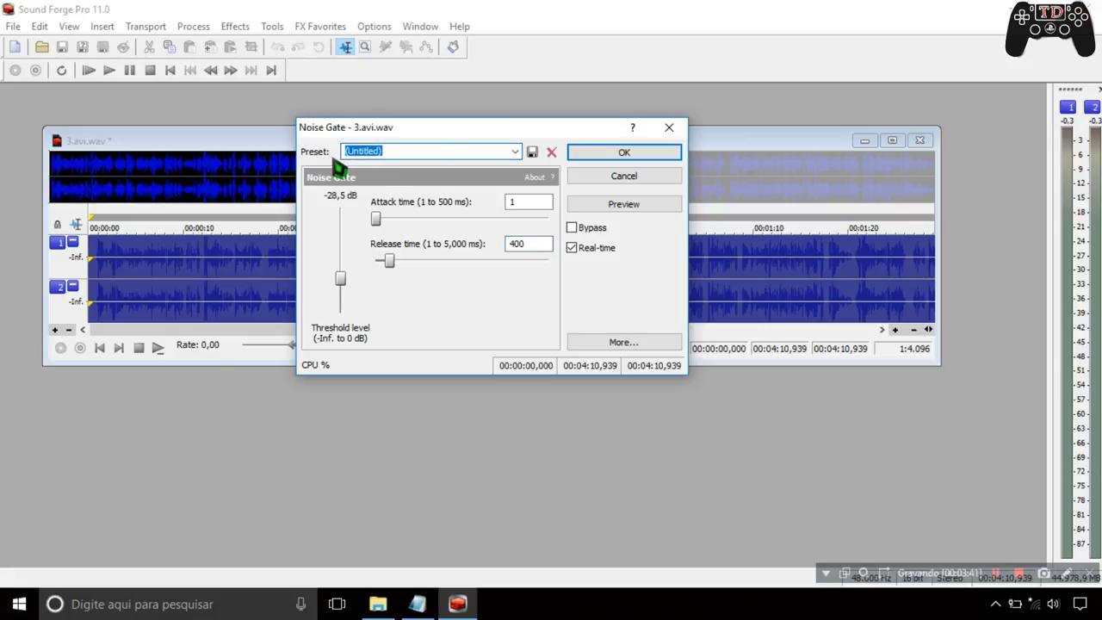
{"action": "type", "text": "T"}
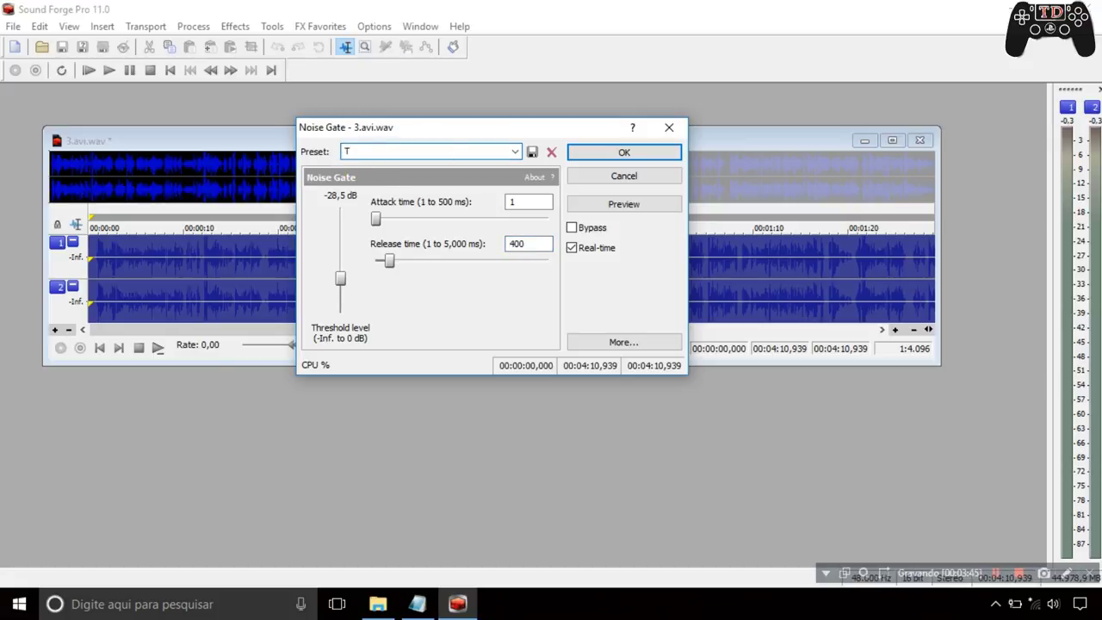
{"action": "type", "text": "utoDowns"}
{"action": "left_click", "coordinate": [532, 152]}
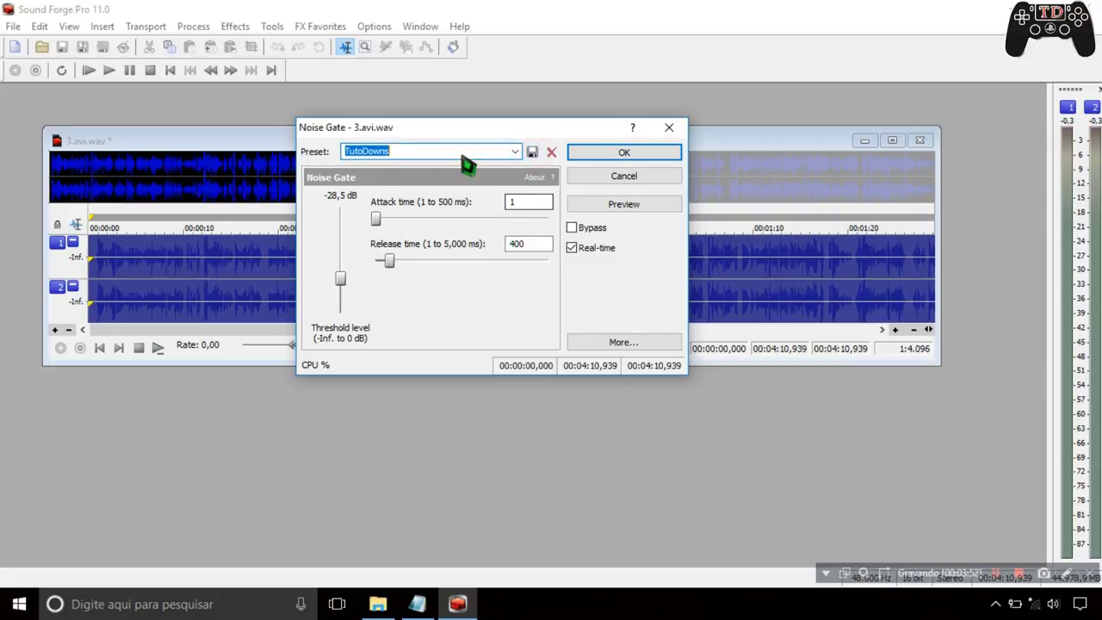
{"action": "left_click", "coordinate": [516, 152]}
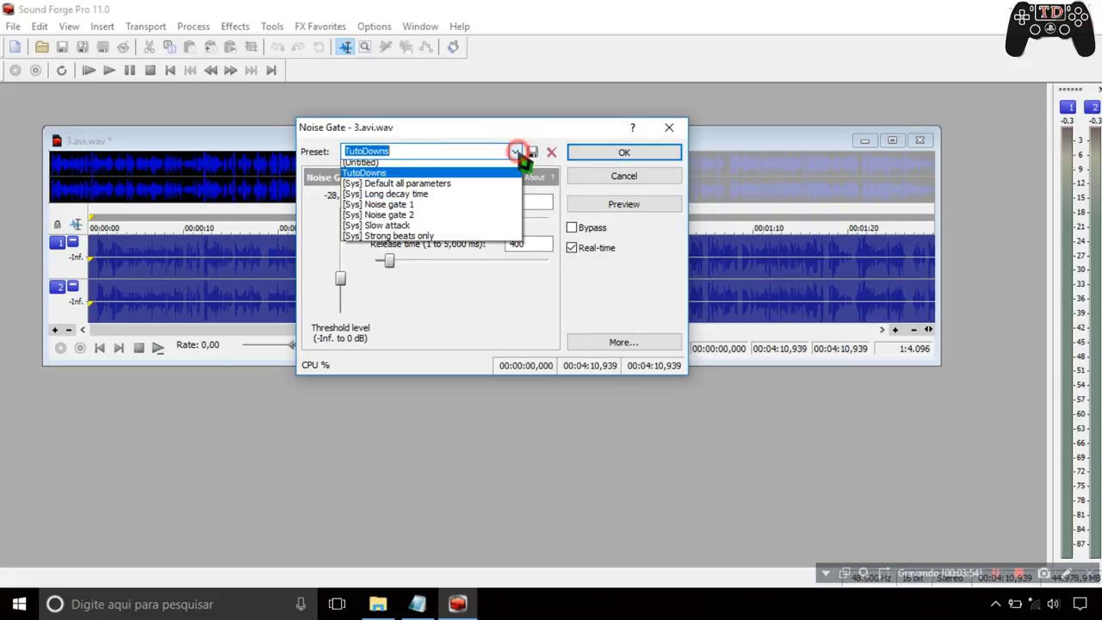
{"action": "left_click", "coordinate": [517, 153]}
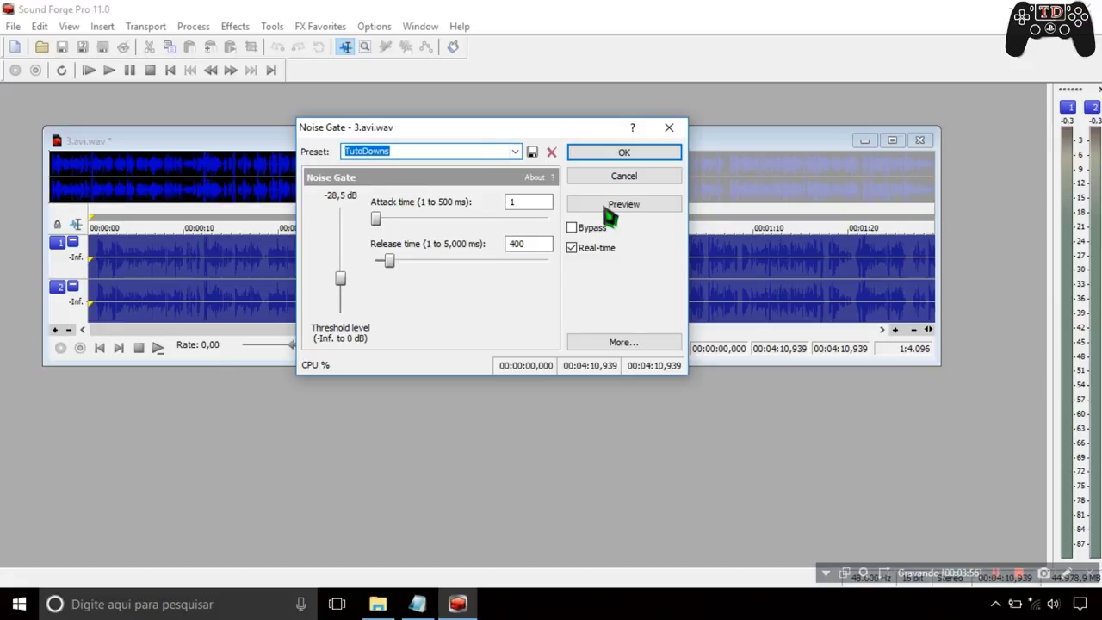
{"action": "left_click", "coordinate": [615, 152]}
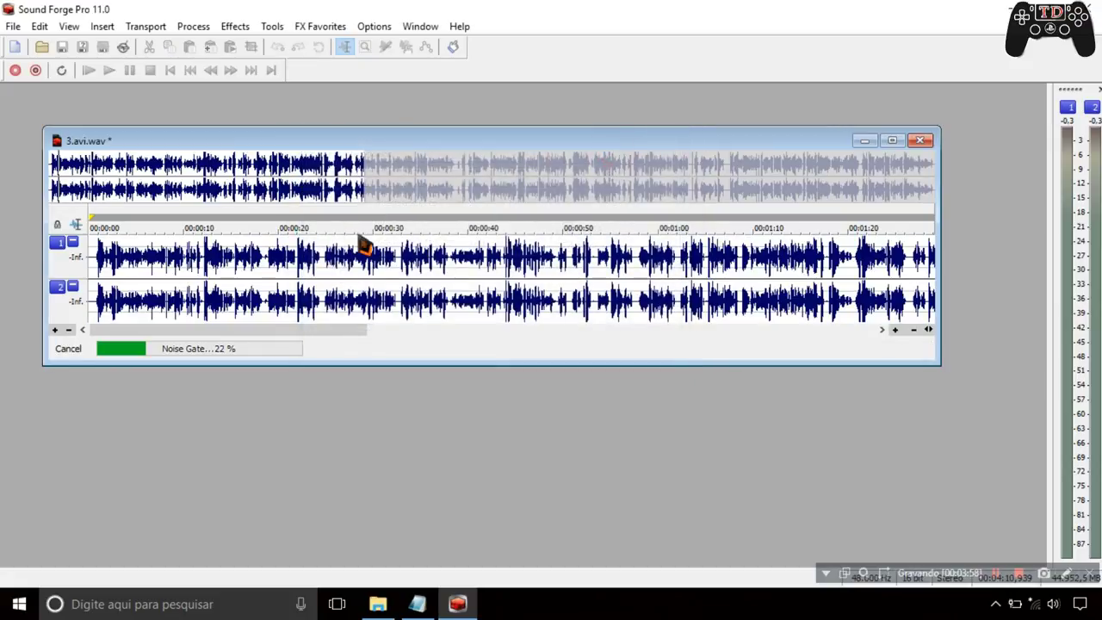
Step: Play back the gated audio, restart it from the beginning several times, and stop after a few seconds
{"action": "left_click", "coordinate": [110, 70]}
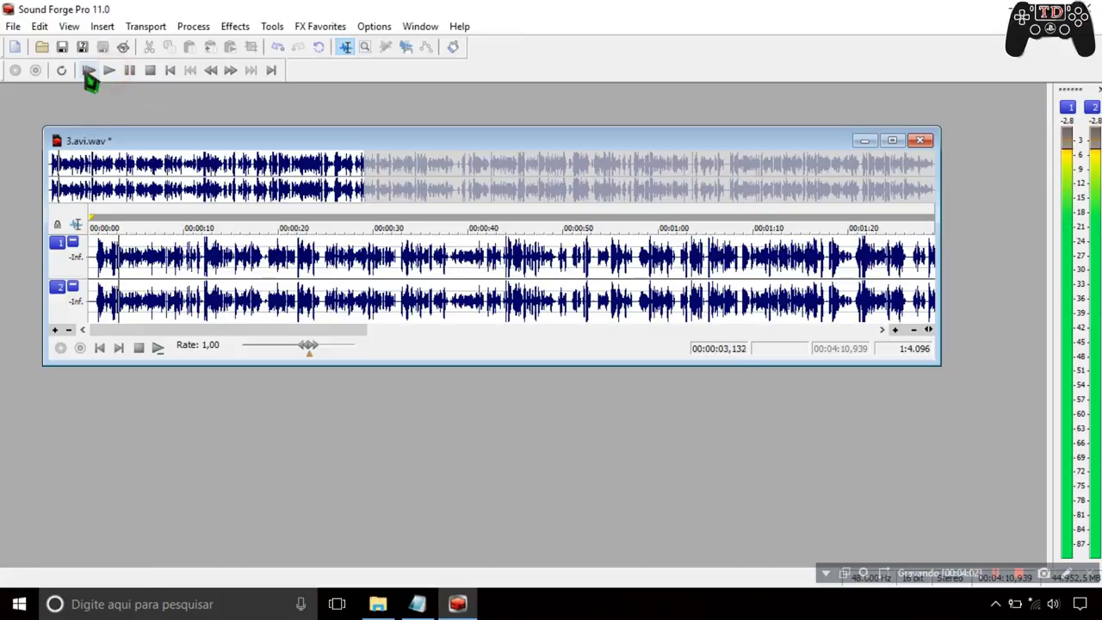
{"action": "left_click", "coordinate": [88, 72]}
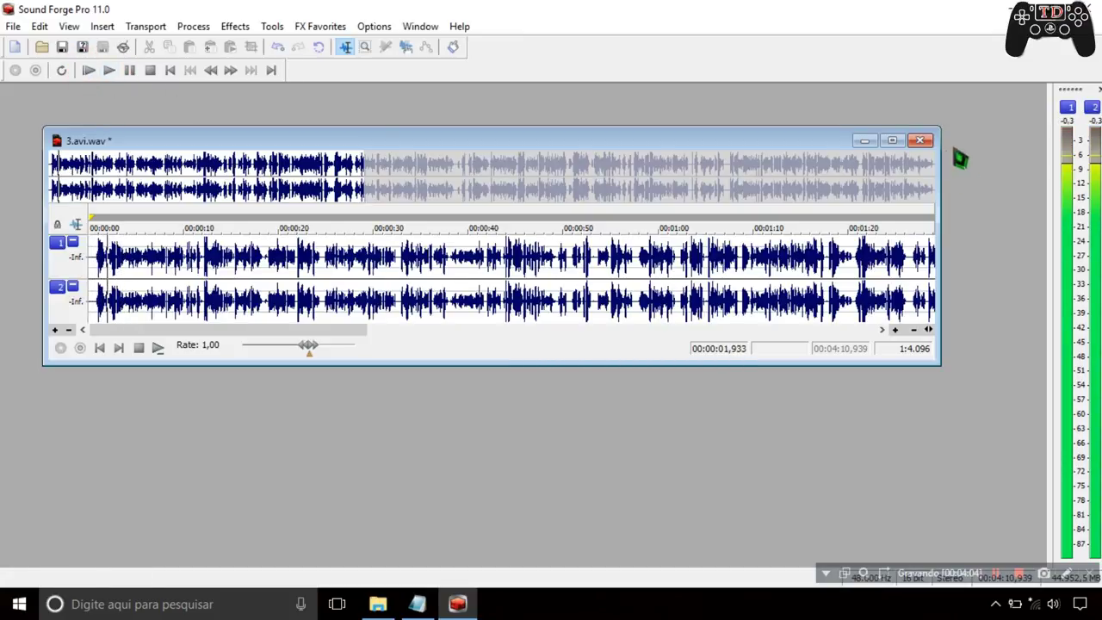
{"action": "left_click", "coordinate": [89, 72]}
{"action": "left_click", "coordinate": [89, 73]}
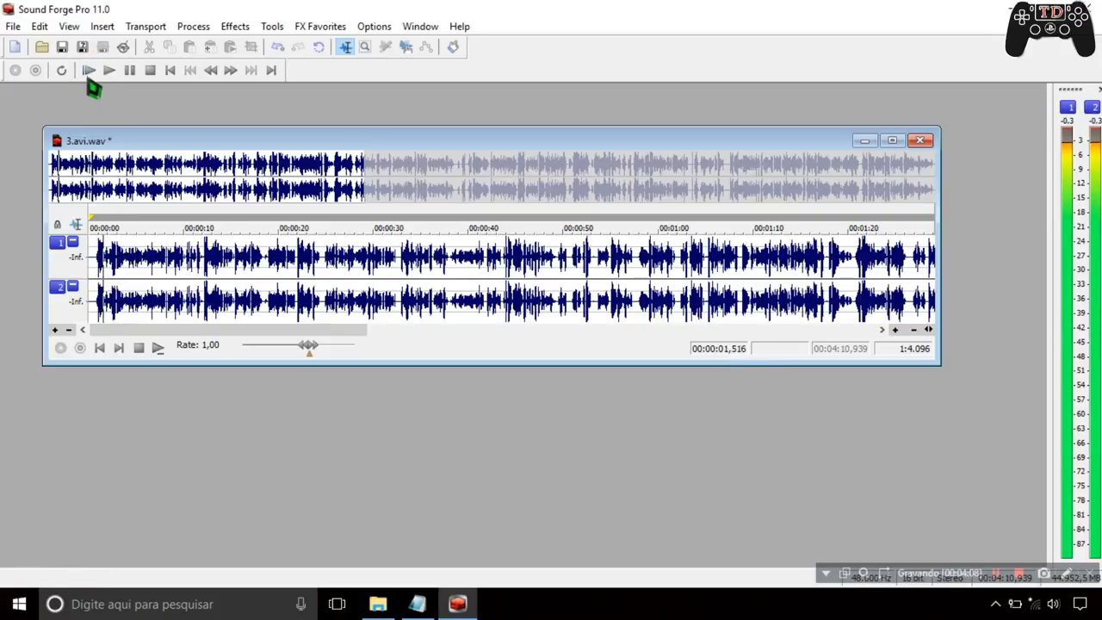
{"action": "left_click", "coordinate": [89, 72]}
{"action": "left_click", "coordinate": [150, 71]}
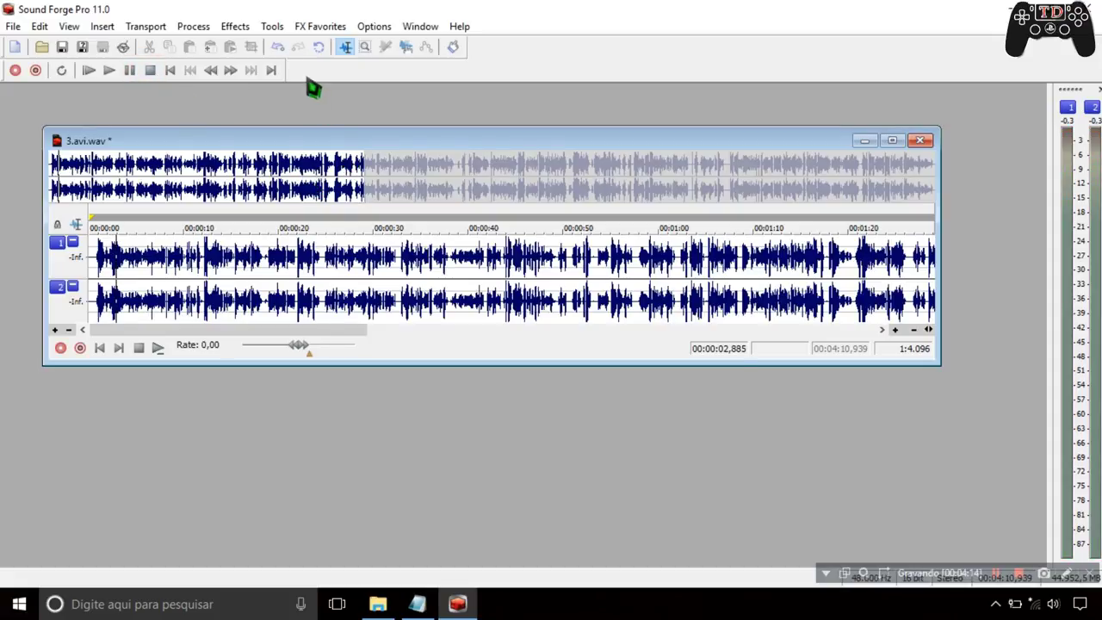
Step: Apply Noise Reduction to the whole file once more and play a short stretch of the result
{"action": "left_click", "coordinate": [274, 27]}
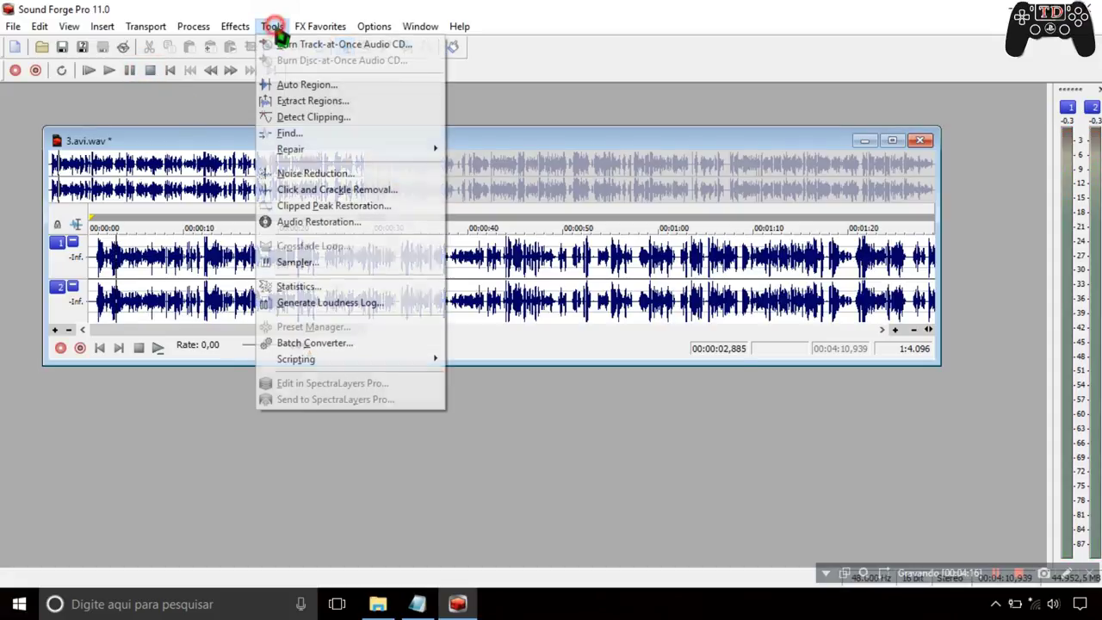
{"action": "left_click", "coordinate": [312, 175]}
{"action": "left_click", "coordinate": [717, 151]}
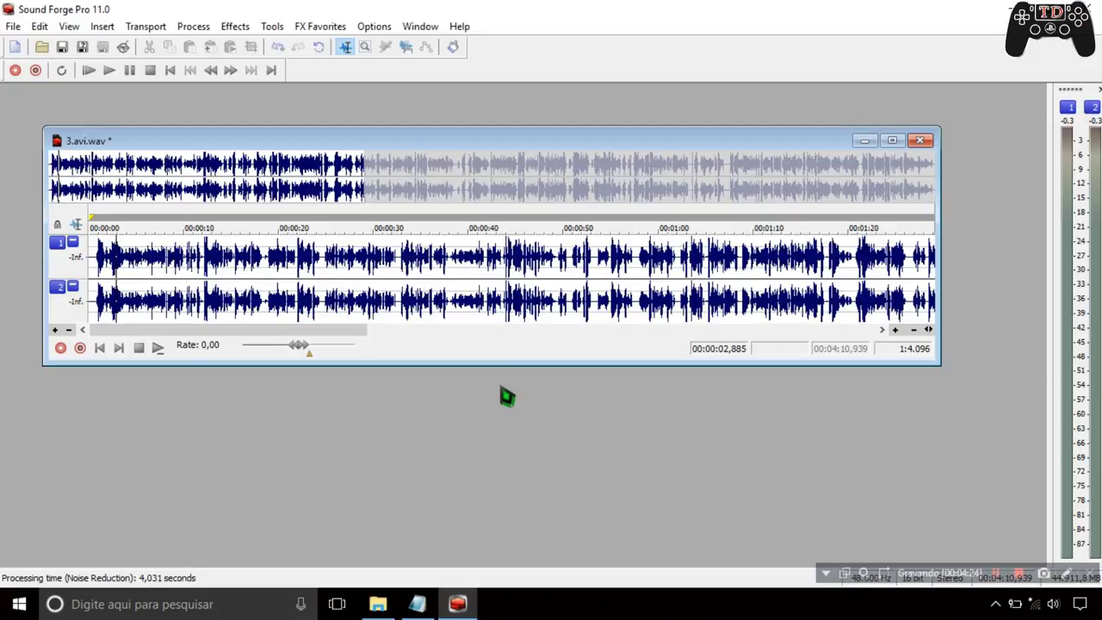
{"action": "left_click", "coordinate": [108, 70]}
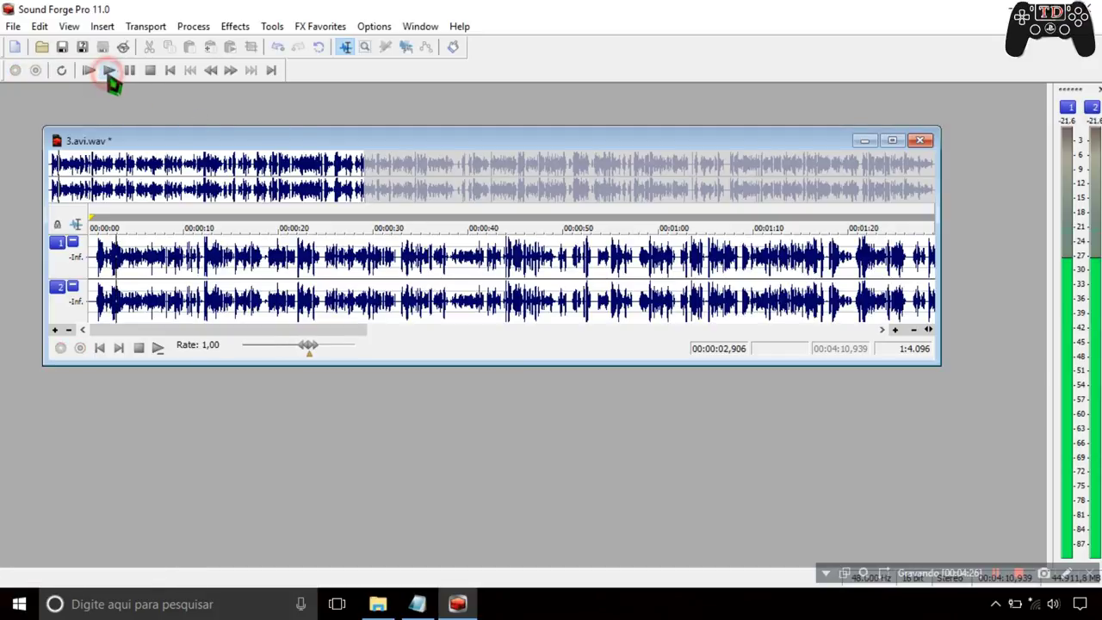
{"action": "left_click", "coordinate": [129, 70]}
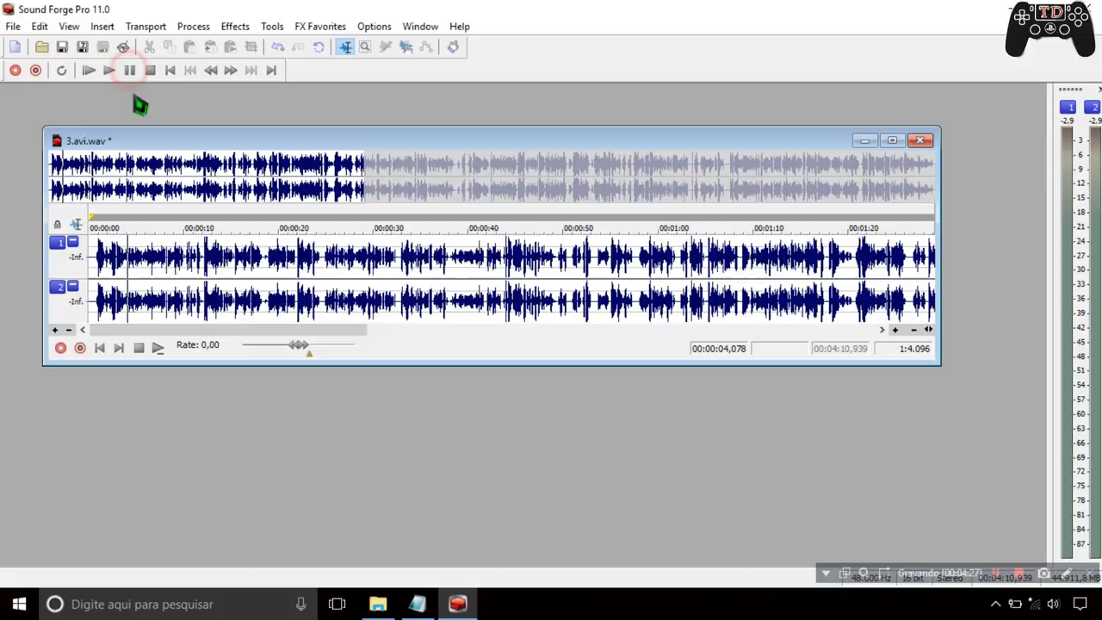
Step: Apply Noise Gate with the TutoDowns preset to the whole file again and briefly play the result
{"action": "left_click", "coordinate": [247, 28]}
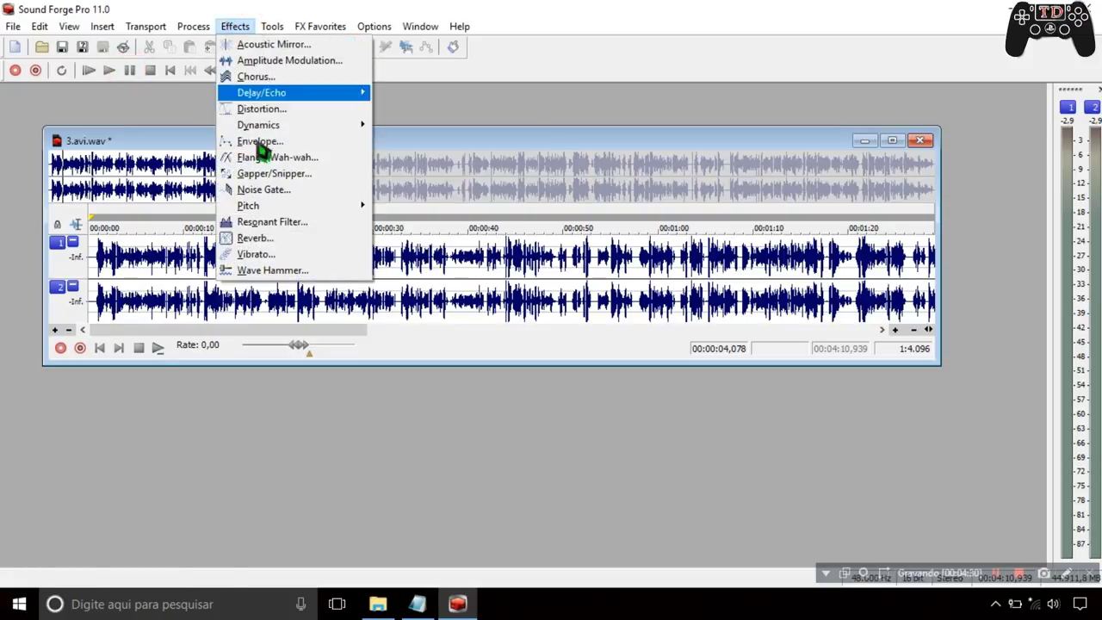
{"action": "left_click", "coordinate": [262, 191]}
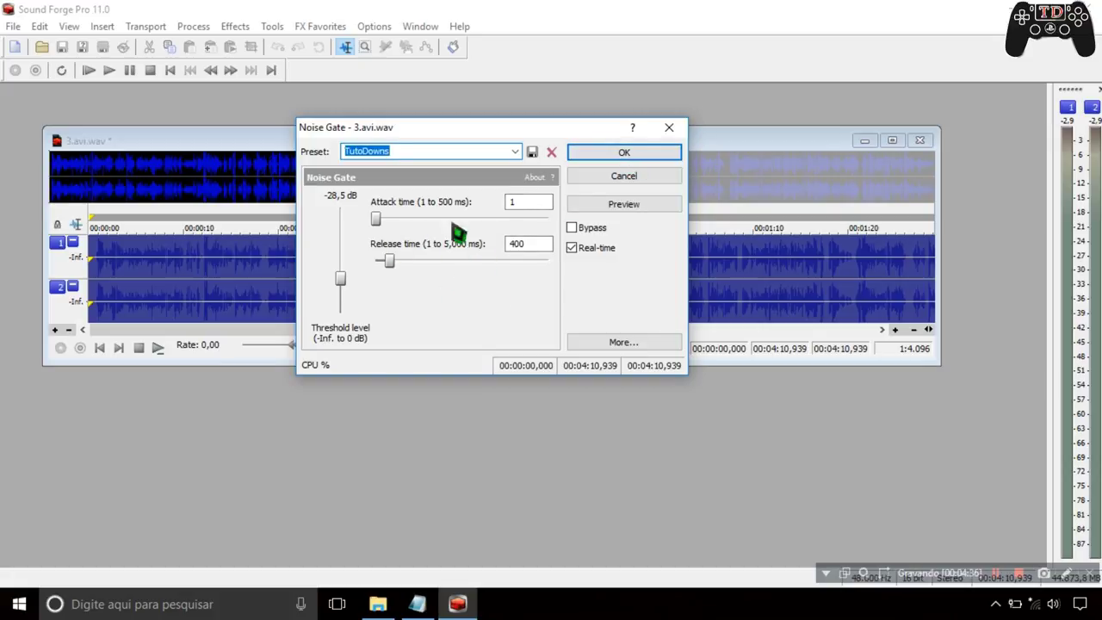
{"action": "left_click", "coordinate": [516, 202]}
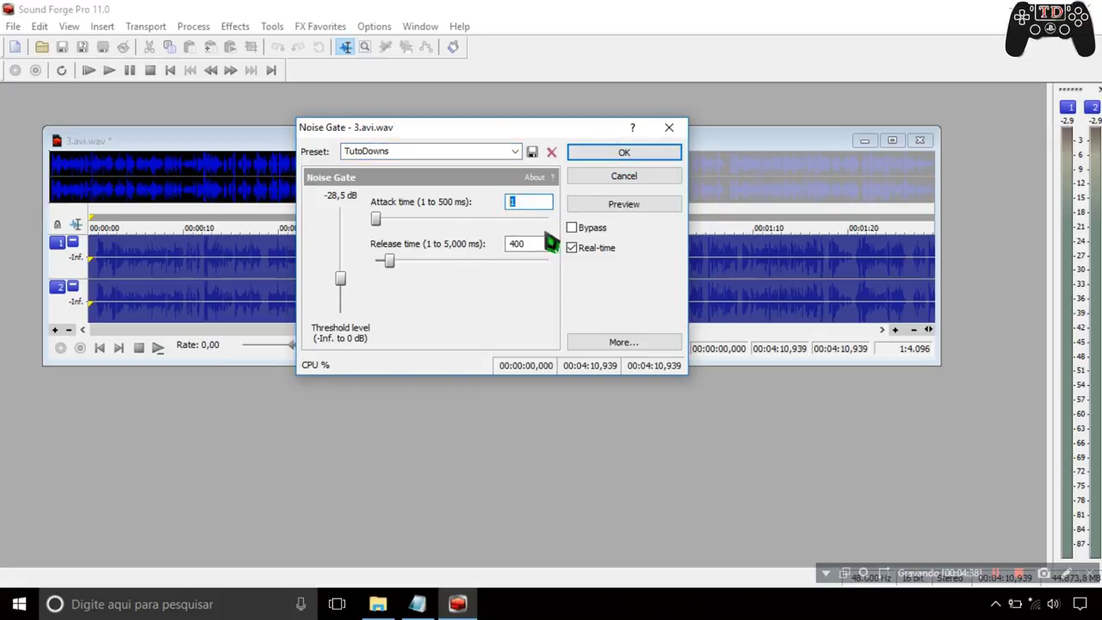
{"action": "left_click", "coordinate": [611, 152]}
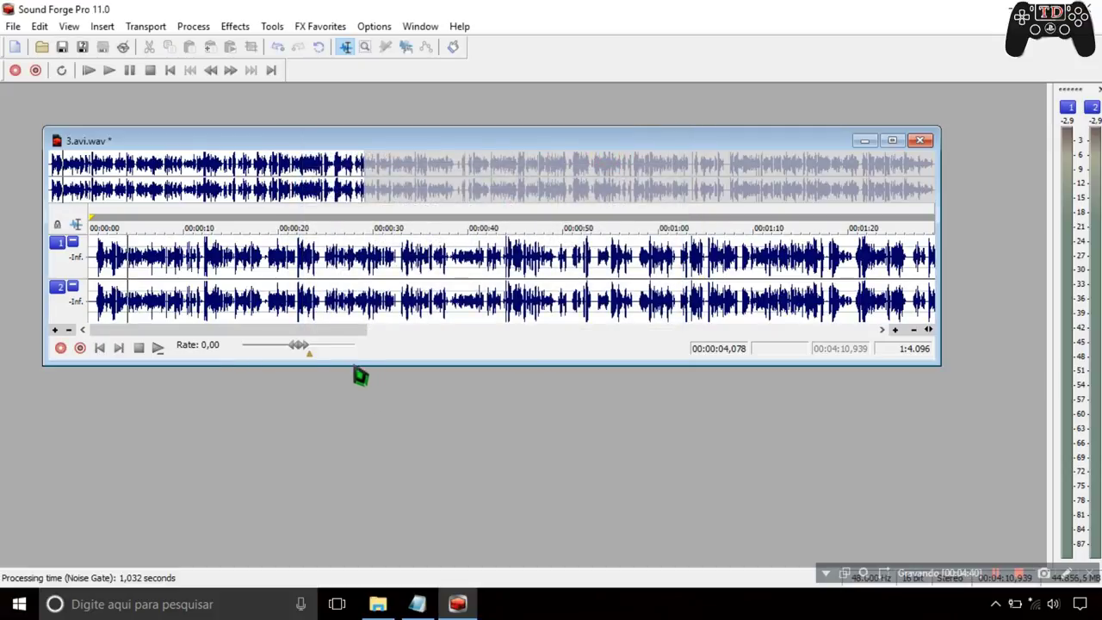
{"action": "left_click", "coordinate": [108, 72]}
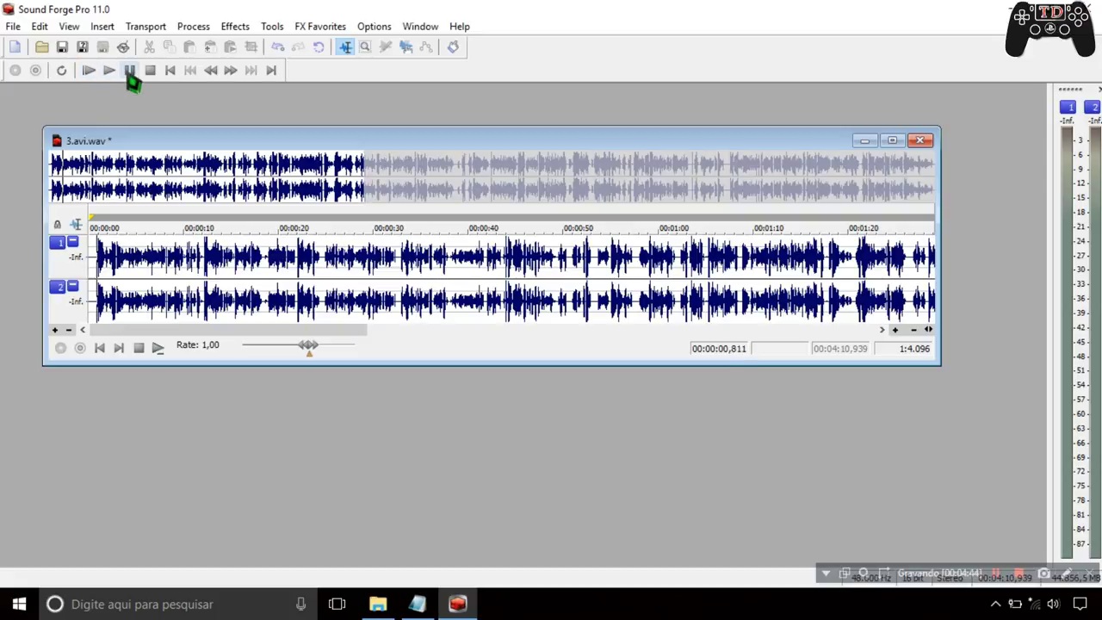
{"action": "left_click", "coordinate": [129, 73]}
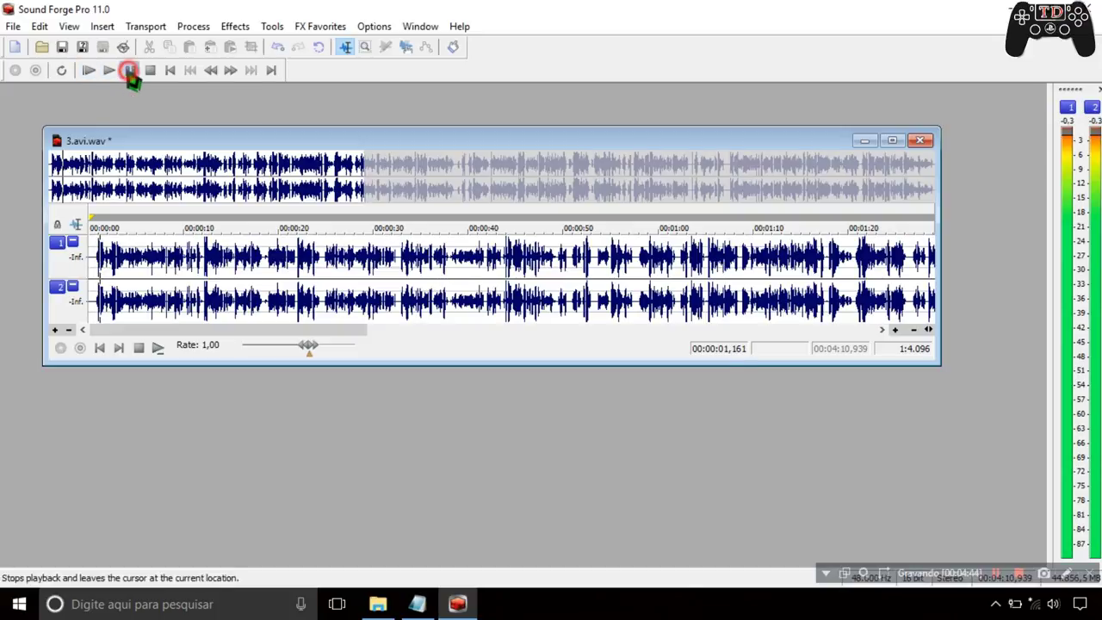
Step: Save the cleaned recording 3.avi.wav and close the audio editor
{"action": "left_click", "coordinate": [61, 47]}
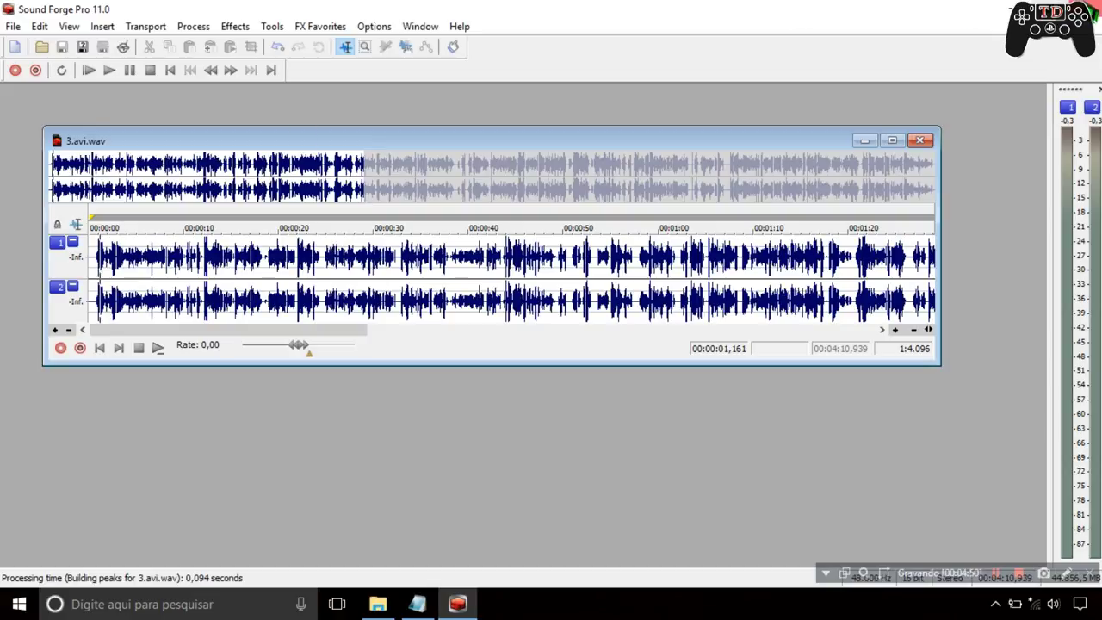
{"action": "left_click", "coordinate": [1081, 10]}
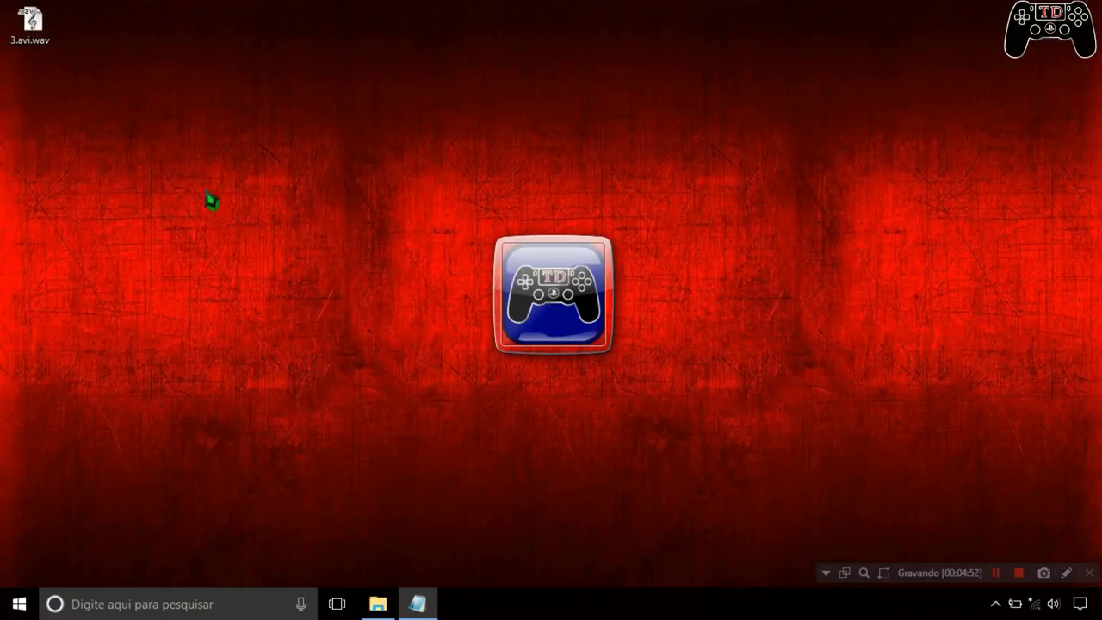
Step: Open 3.avi.wav from the desktop in Media Player Classic, listen for a couple of seconds, pause, and close the player
{"action": "key", "text": "Return"}
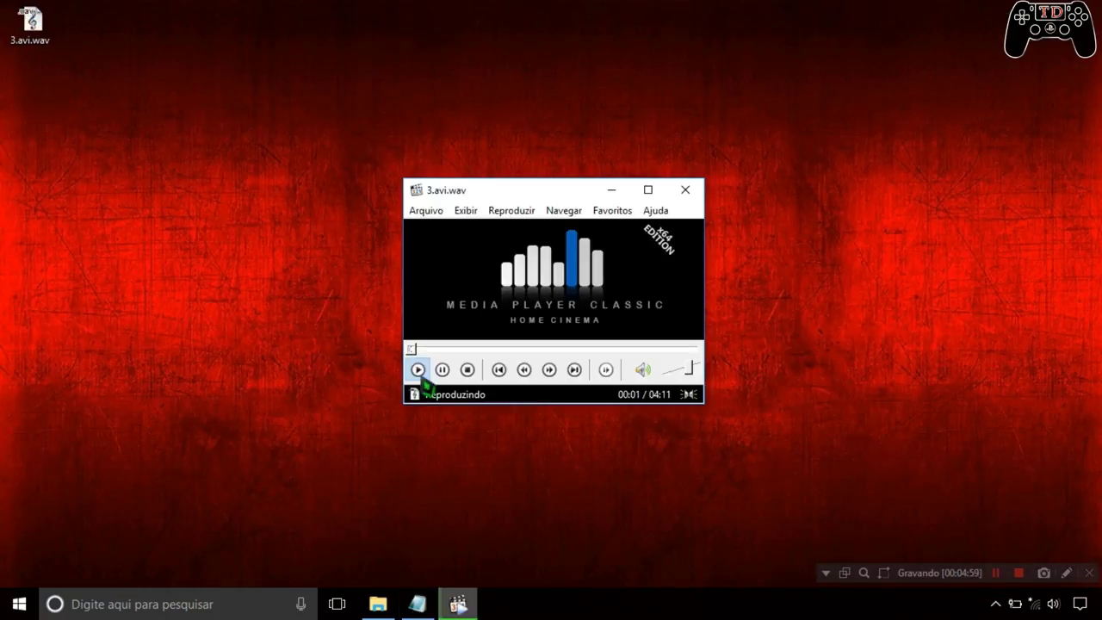
{"action": "left_click", "coordinate": [442, 370]}
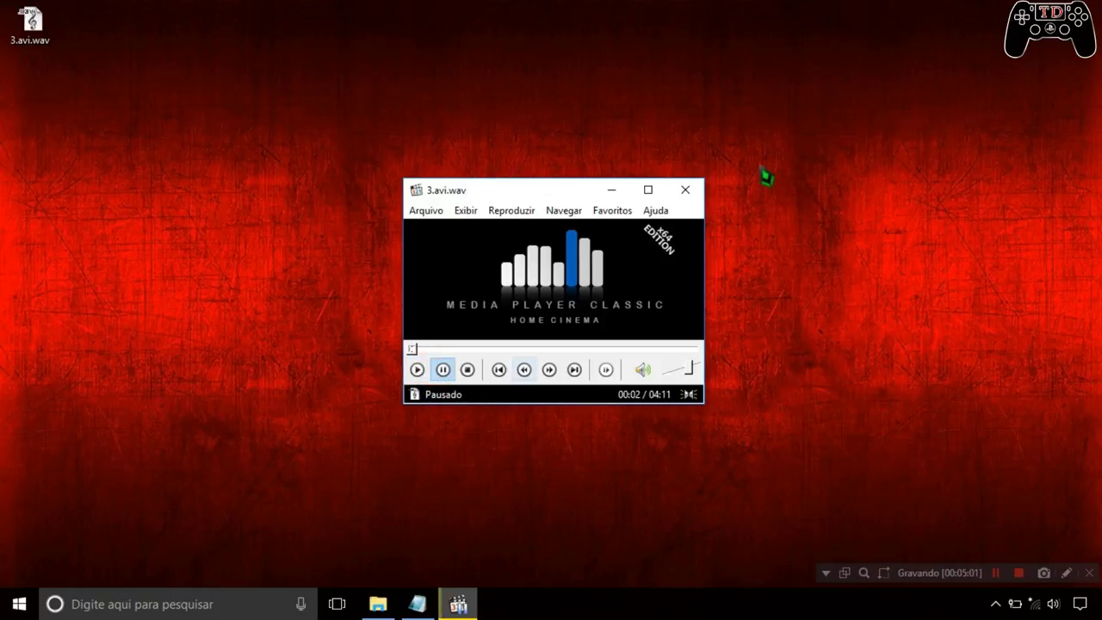
{"action": "left_click", "coordinate": [686, 189]}
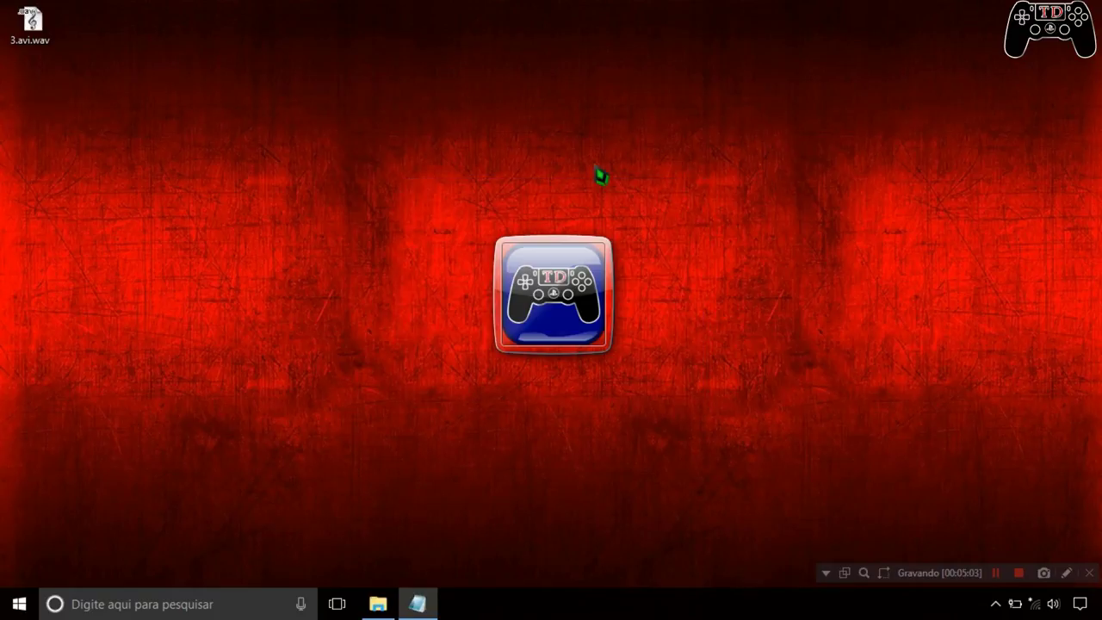